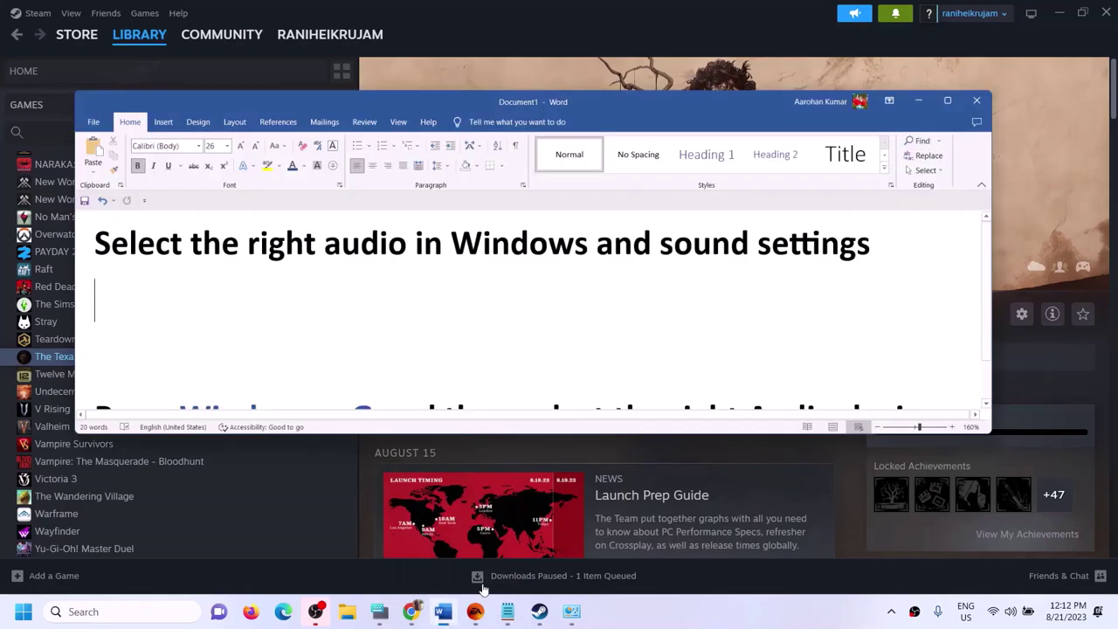
- Minimise the Word notes document to reveal the Steam library page for The Texas Chain Saw Massacre
left_click(986, 32)
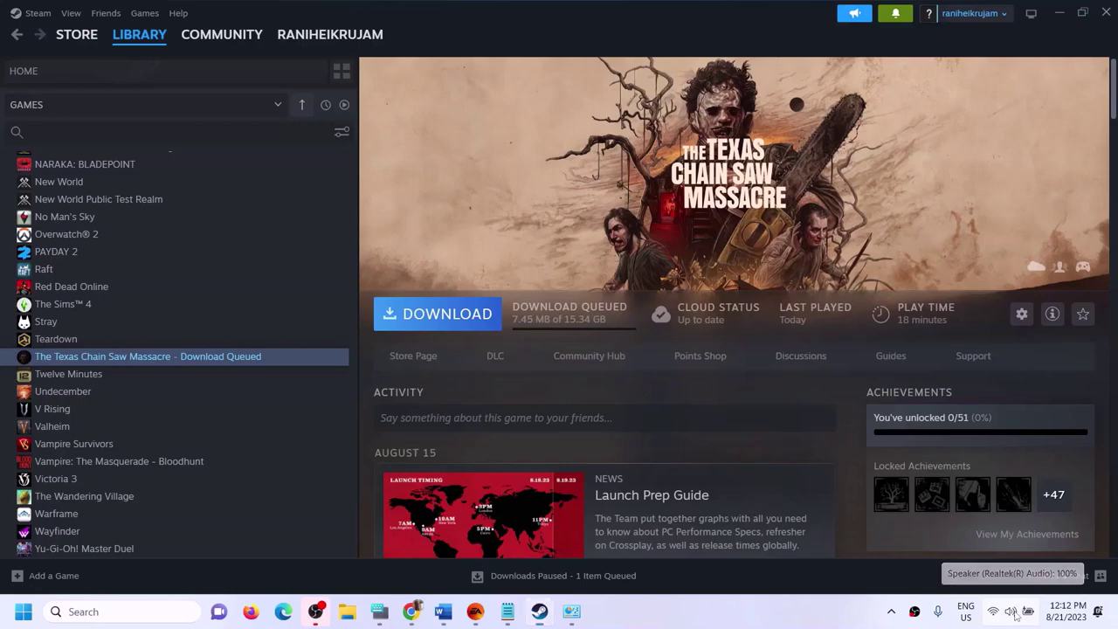
left_click(1013, 614)
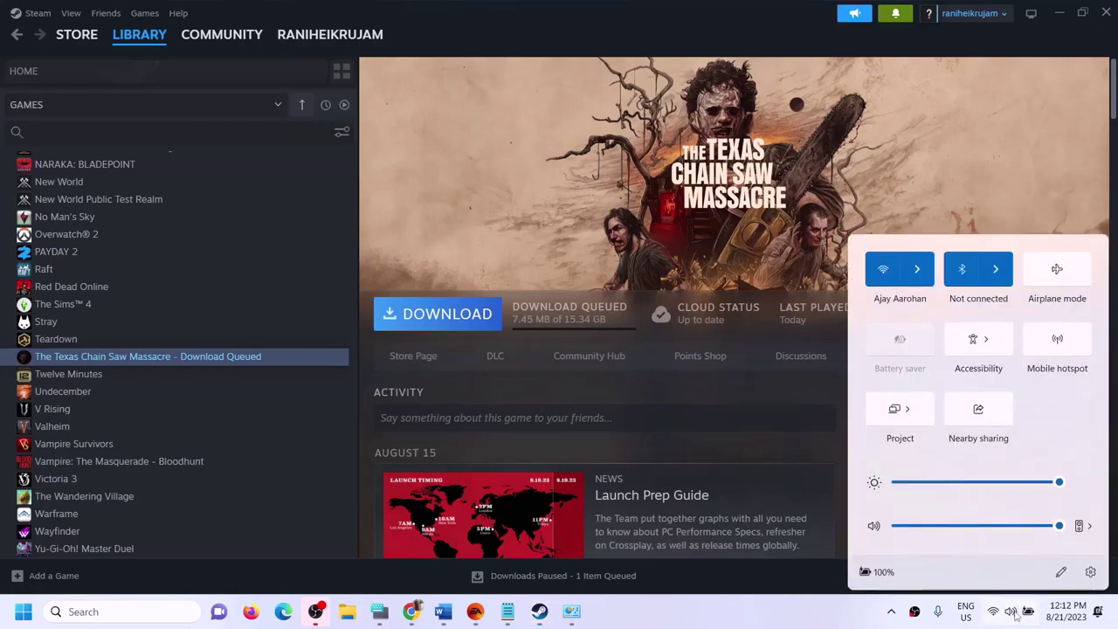
left_click(1090, 521)
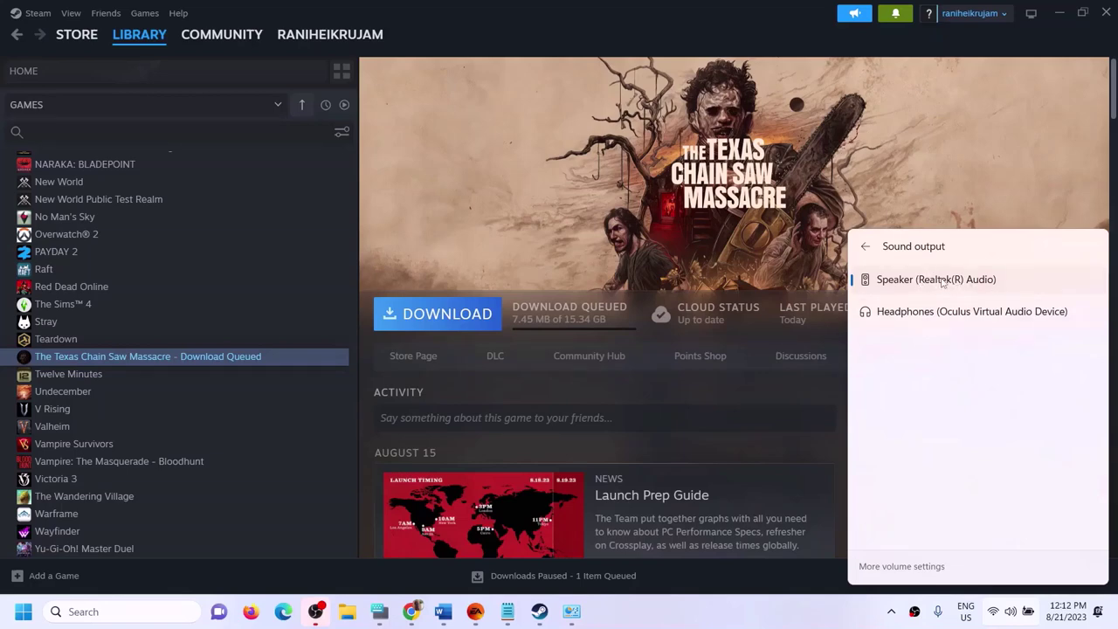
left_click(866, 249)
key("Escape")
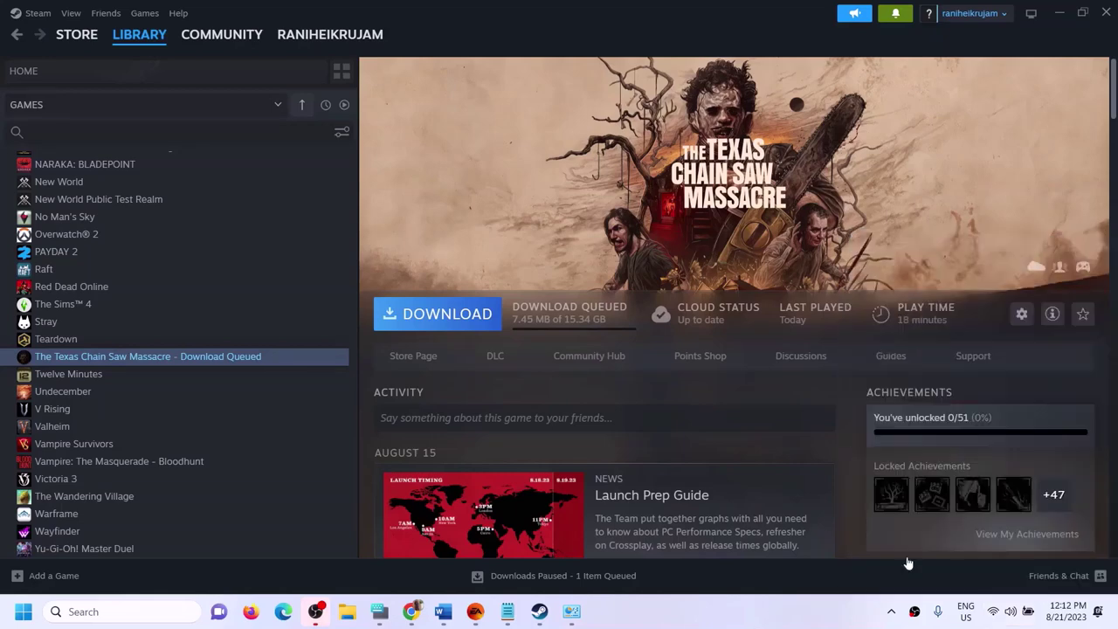
- Find Control Panel by searching 'co' and open its Hardware and Sound > Sound playback device list
left_click(177, 616)
type("control")
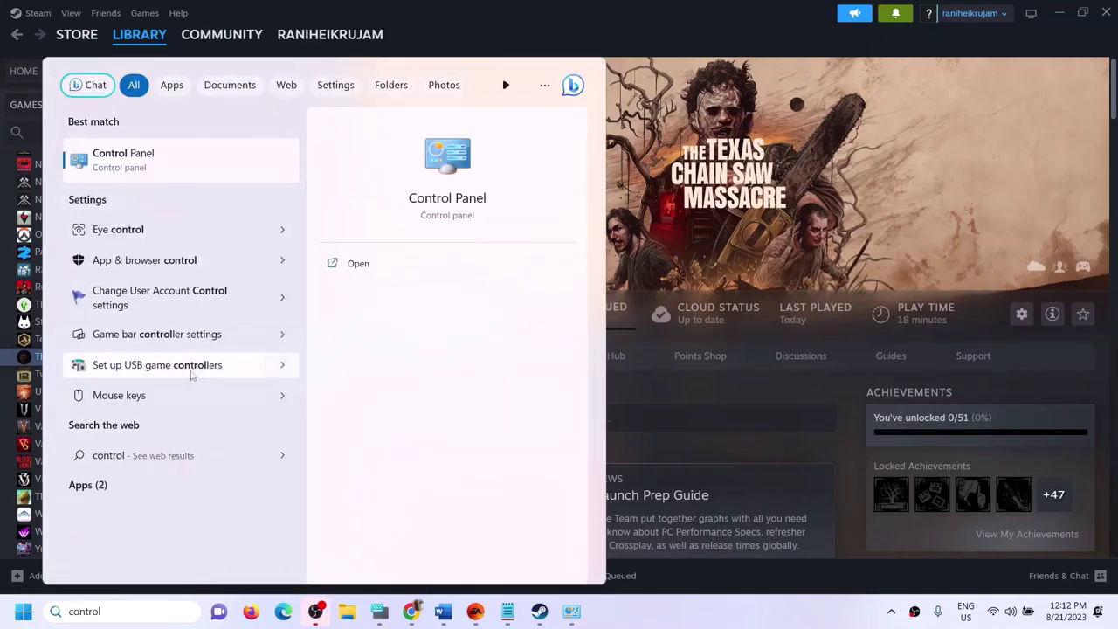
left_click(169, 175)
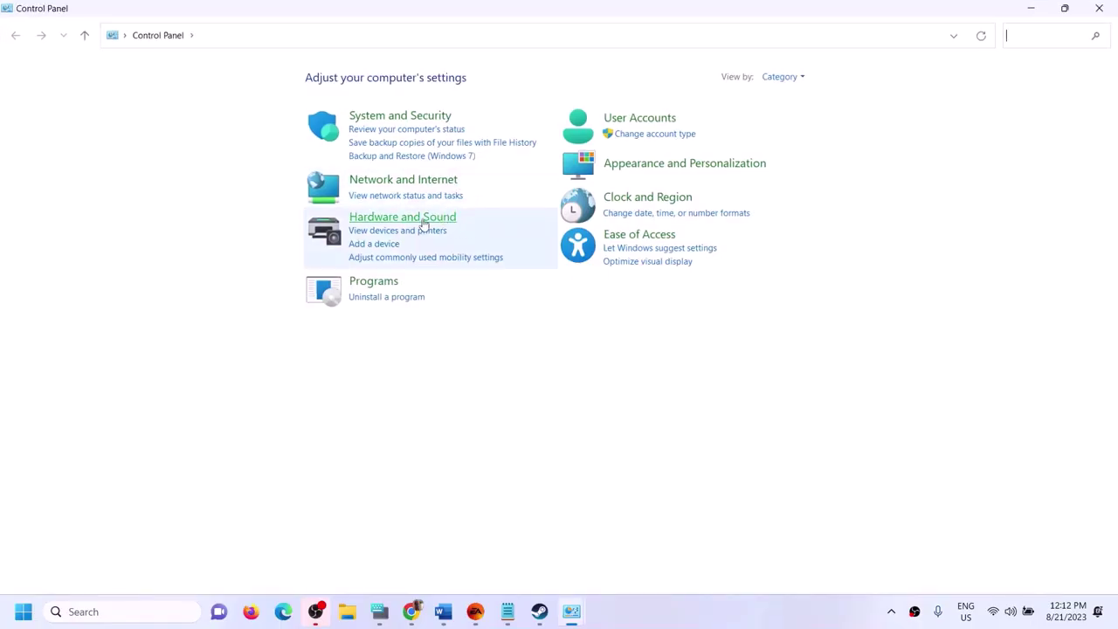
left_click(424, 220)
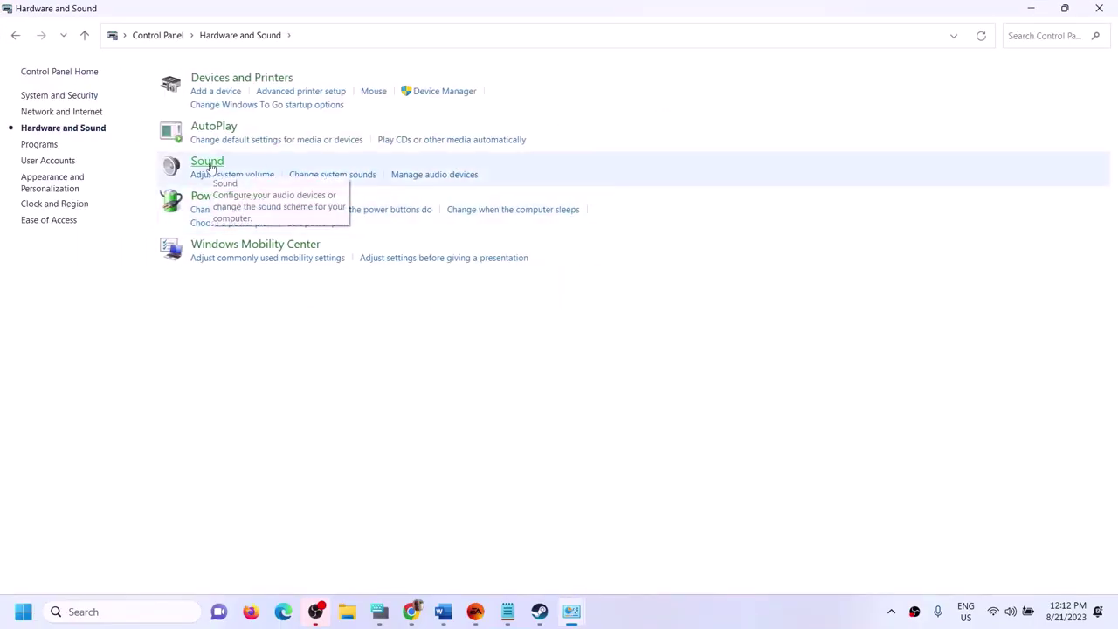
left_click(208, 163)
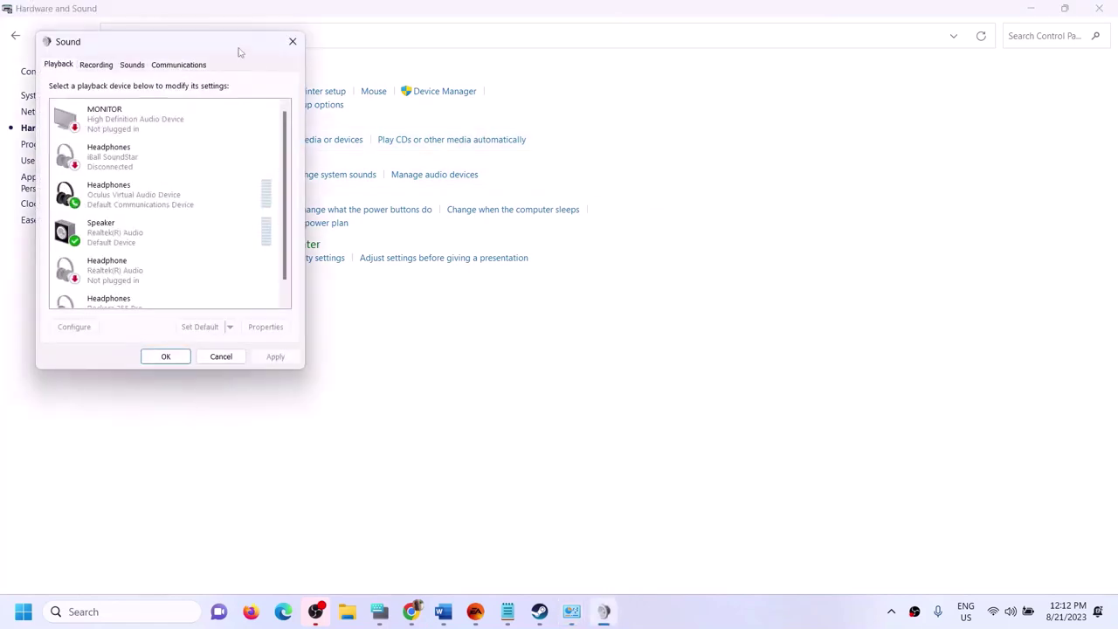
- Disable Headphones (Oculus Virtual Audio Device), keep Speaker (Realtek(R) Audio) as default, and close the Sound dialog
left_click_drag(390, 48, 659, 103)
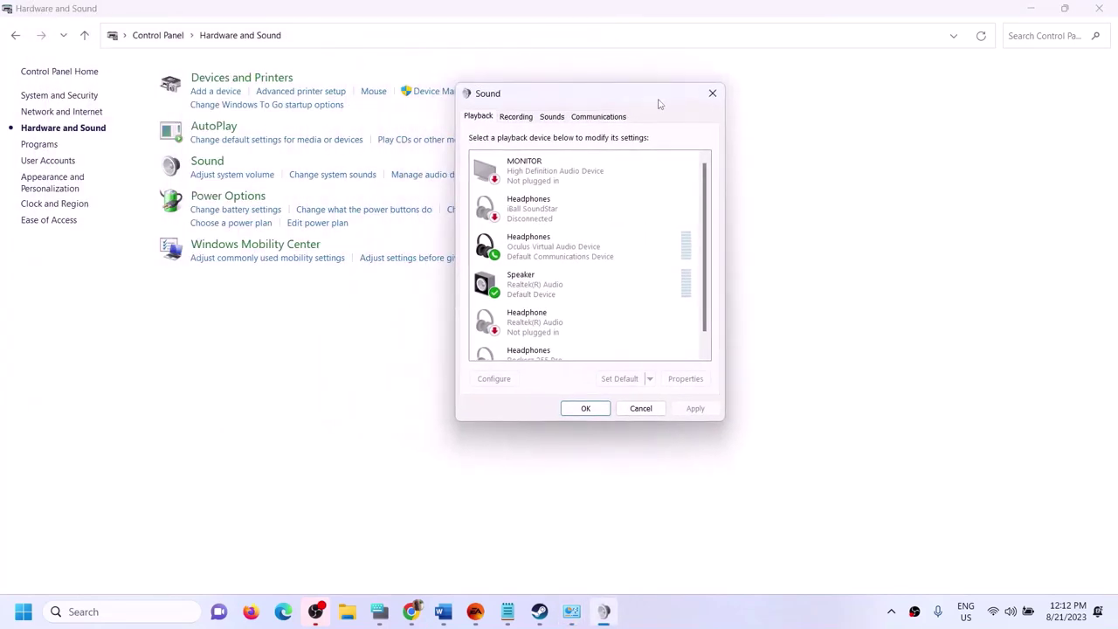
left_click(540, 288)
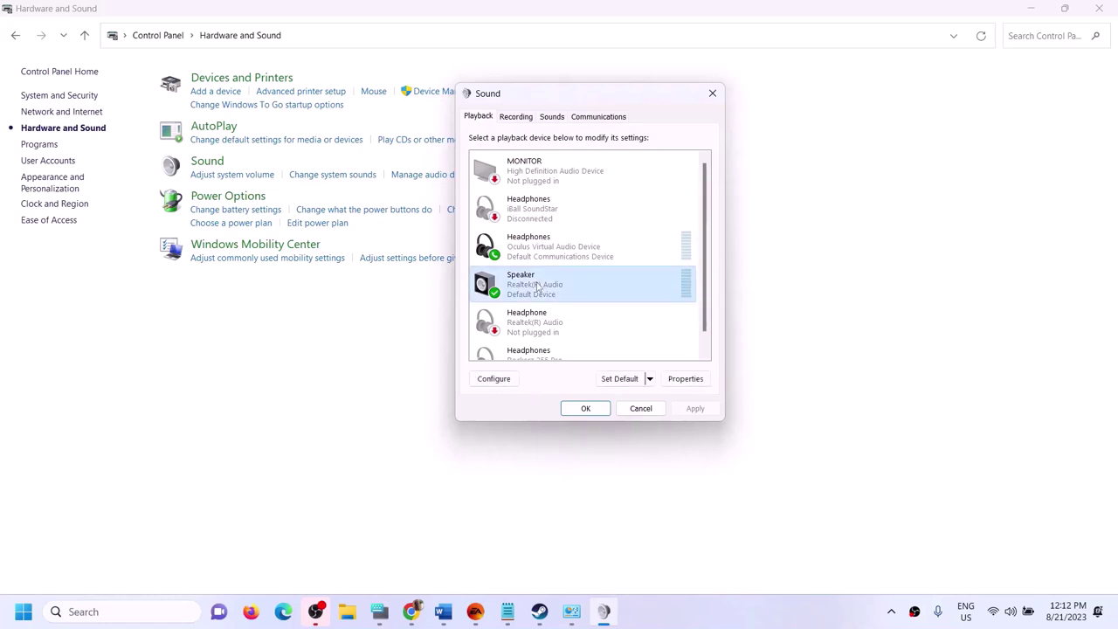
left_click(530, 251)
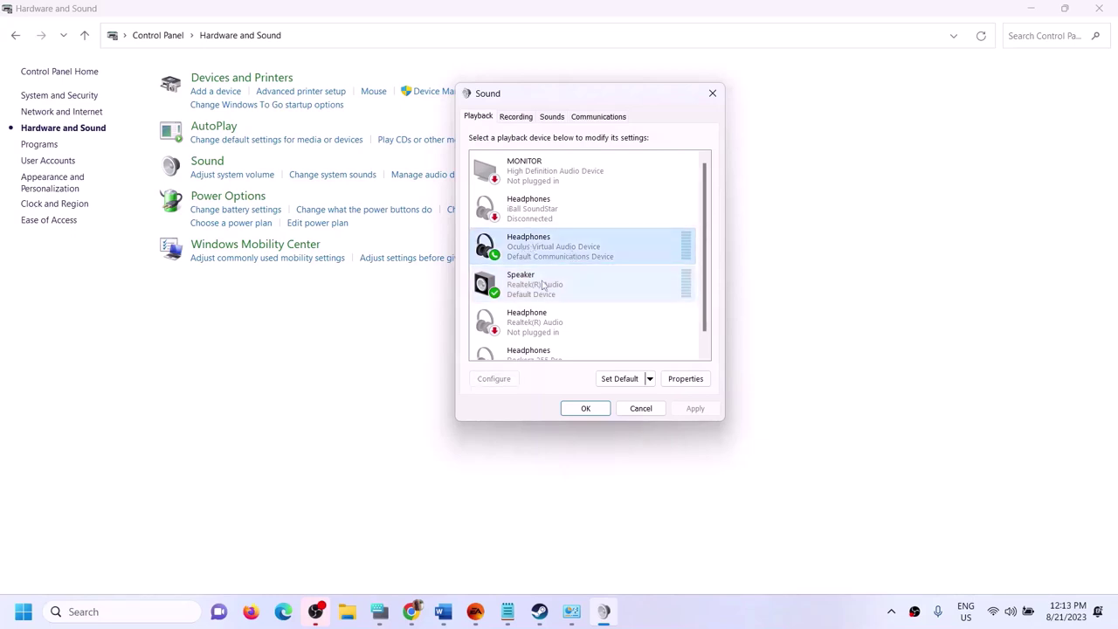
left_click(543, 285)
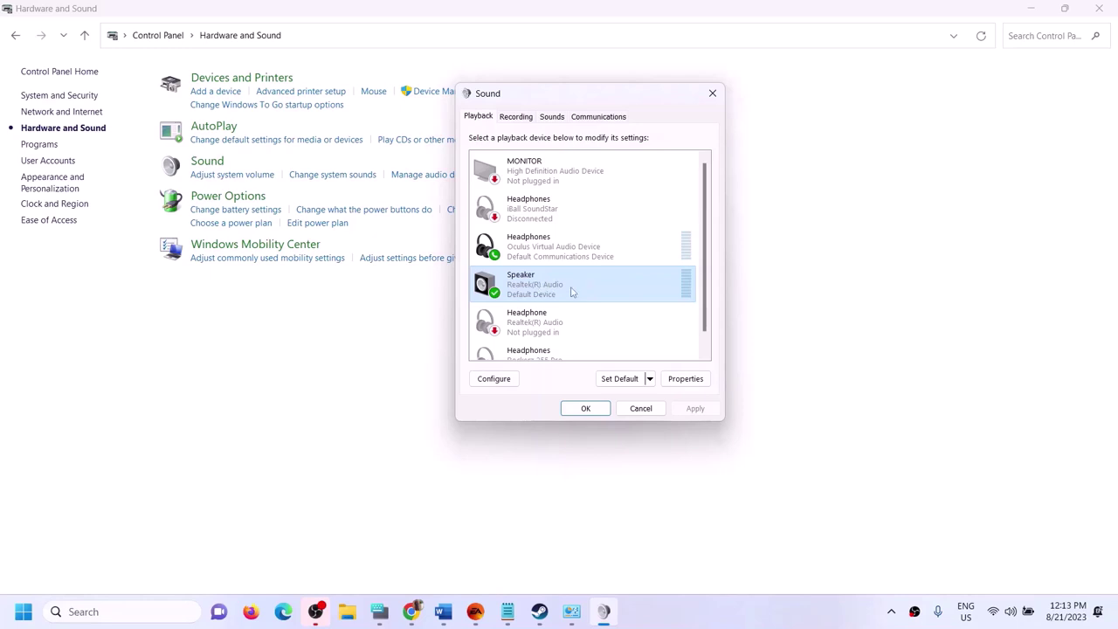
left_click(543, 248)
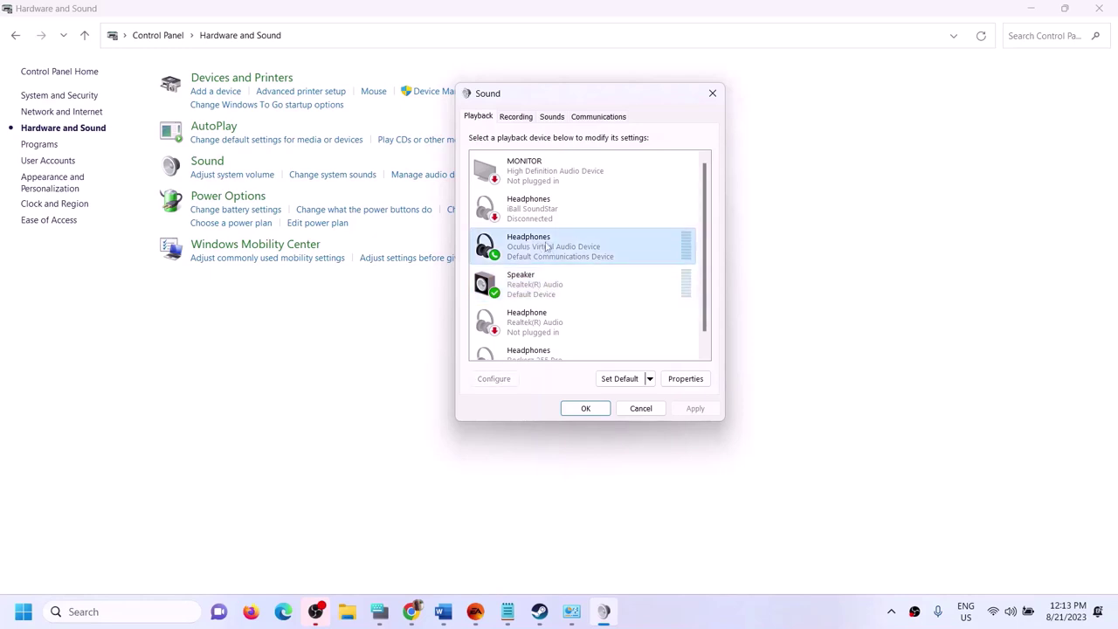
right_click(540, 248)
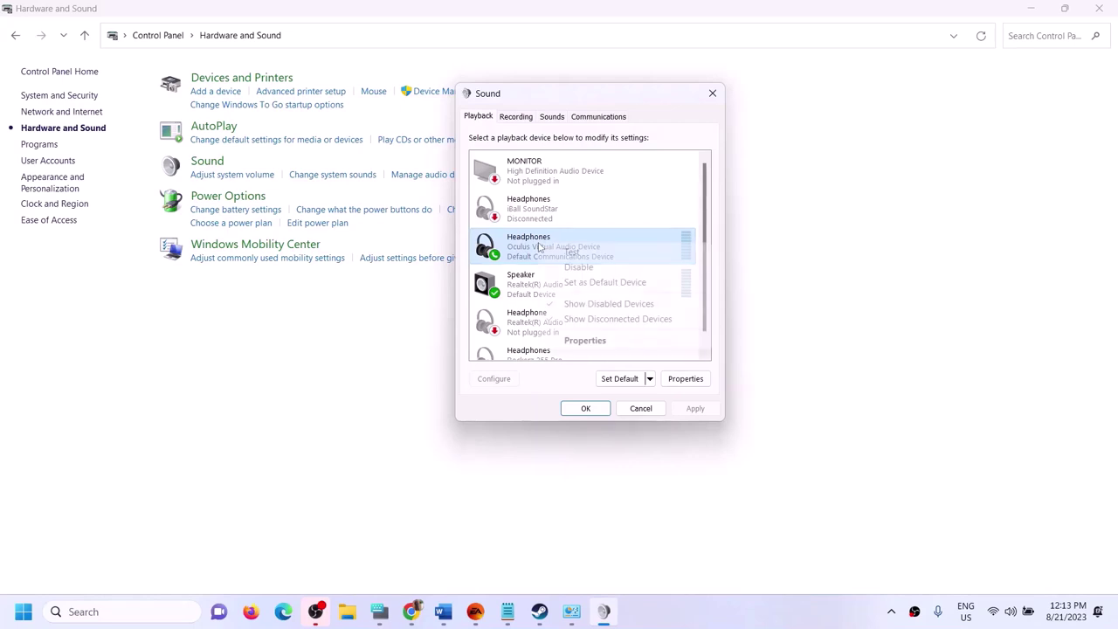
left_click(582, 267)
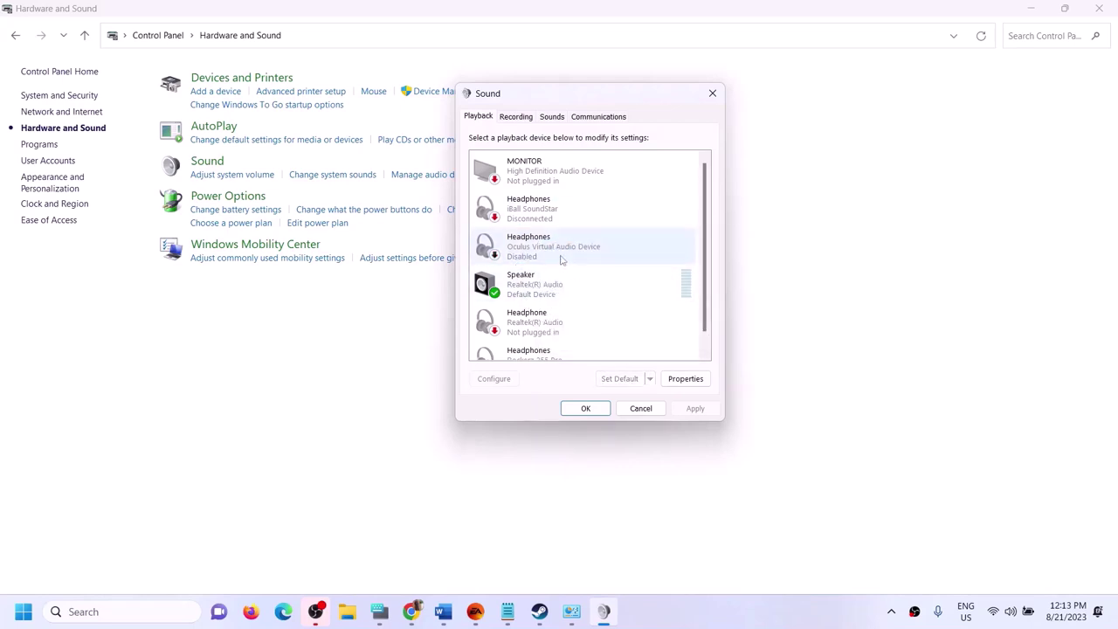
left_click(528, 293)
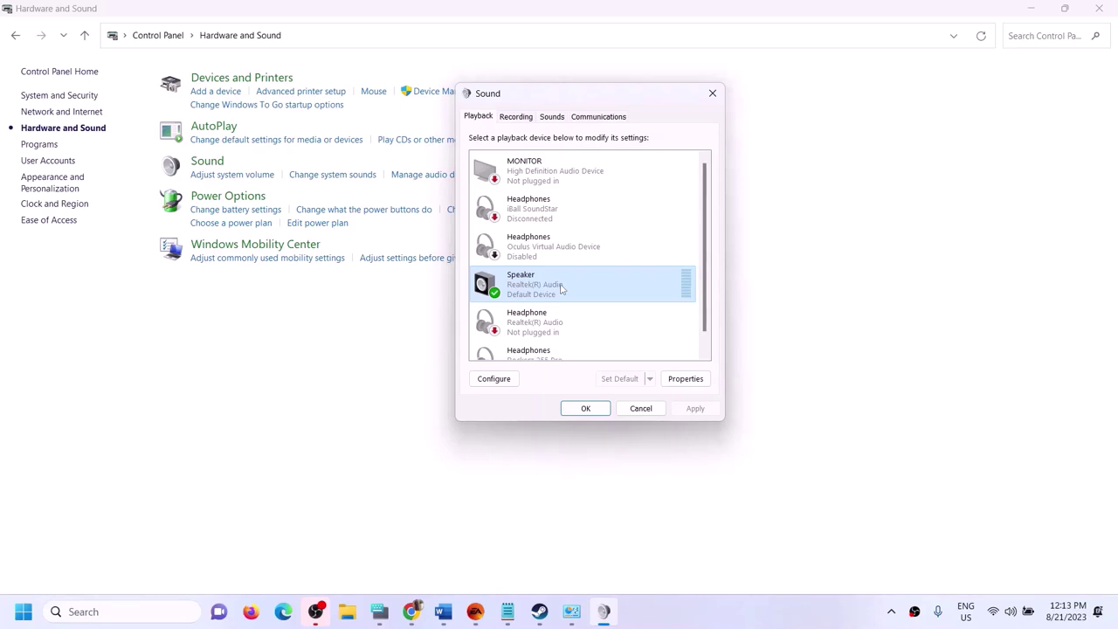
left_click(713, 94)
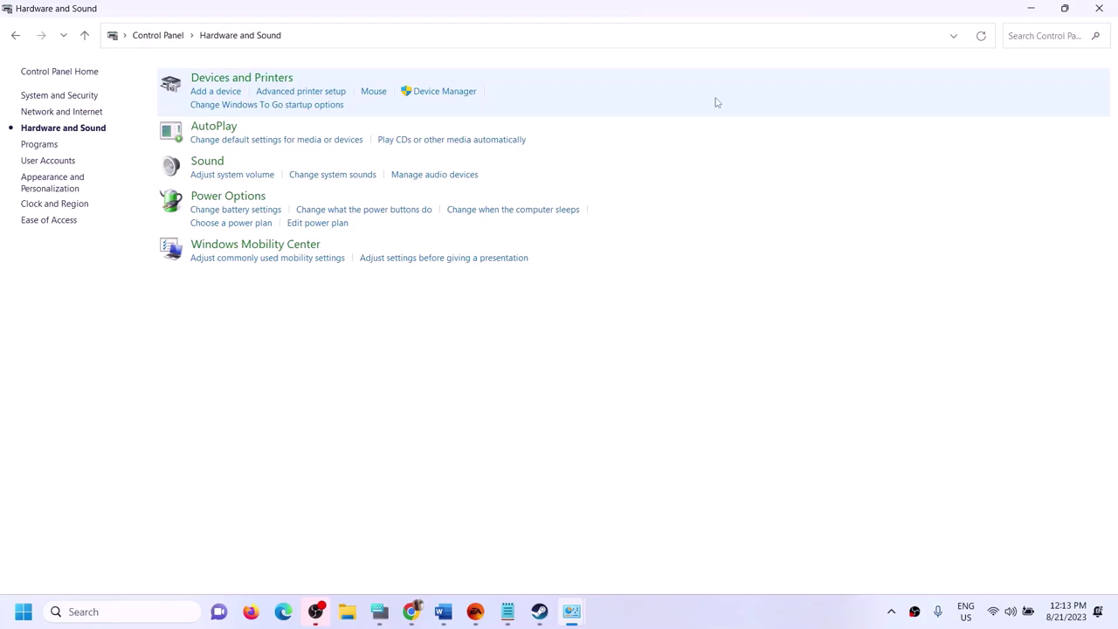
- Close Control Panel, scroll the Word notes to the audio-device tip, and open Xbox Game Bar with Windows+G
left_click(1099, 8)
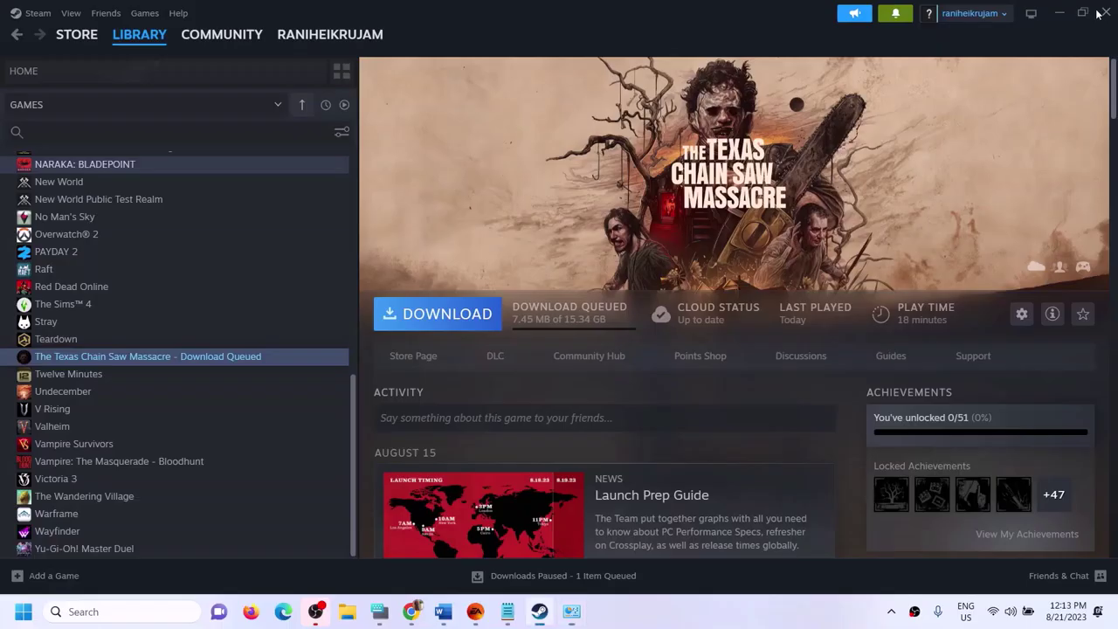
left_click(443, 611)
scroll(417, 320, "down", 1)
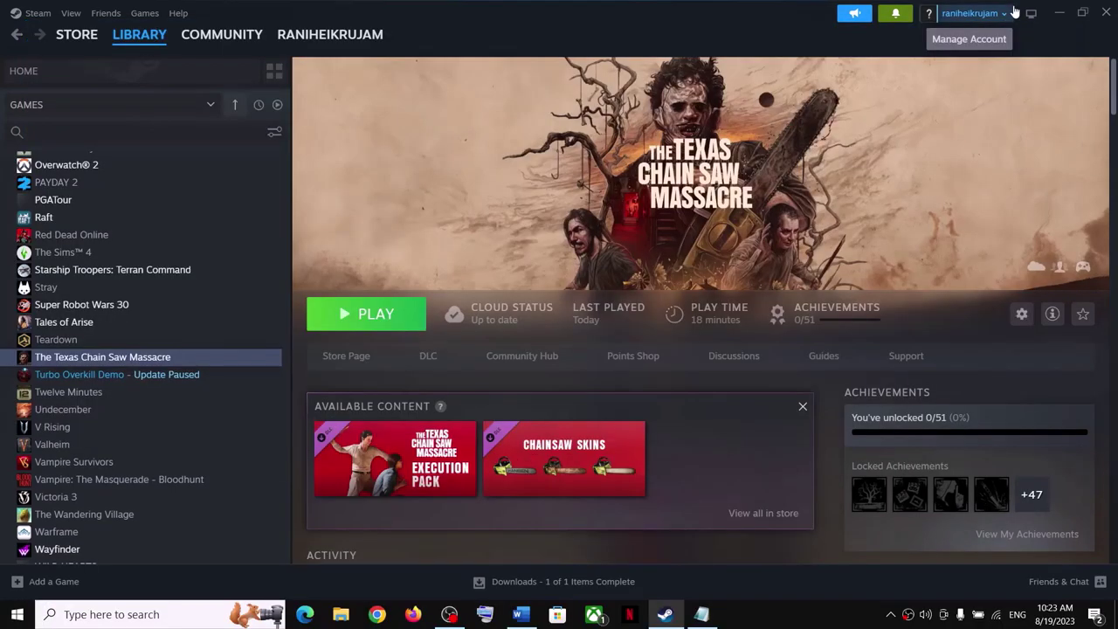
key("super+g")
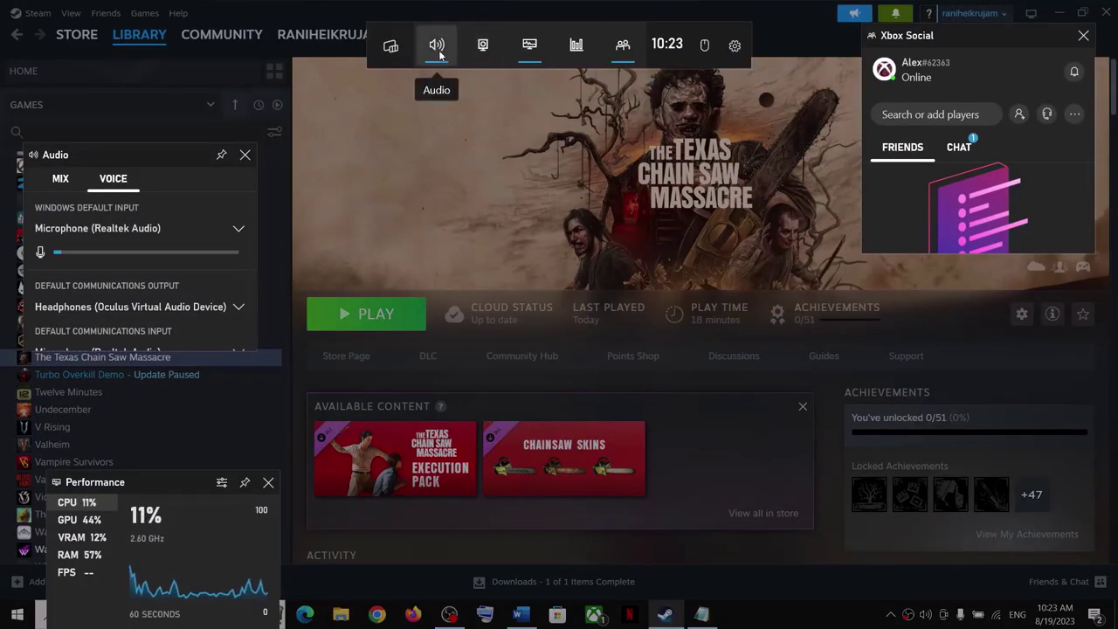
- In the Game Bar Audio widget, set output to Speakers / Headphones (Realtek Audio) and input to Microphone (Realtek Audio)
left_click(62, 180)
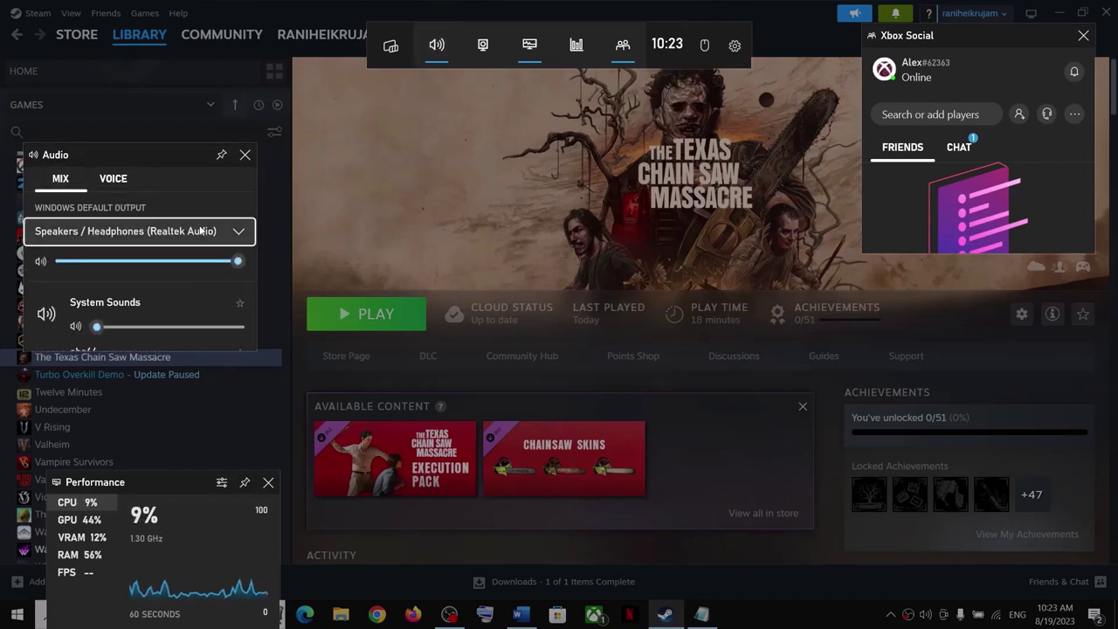
left_click(236, 232)
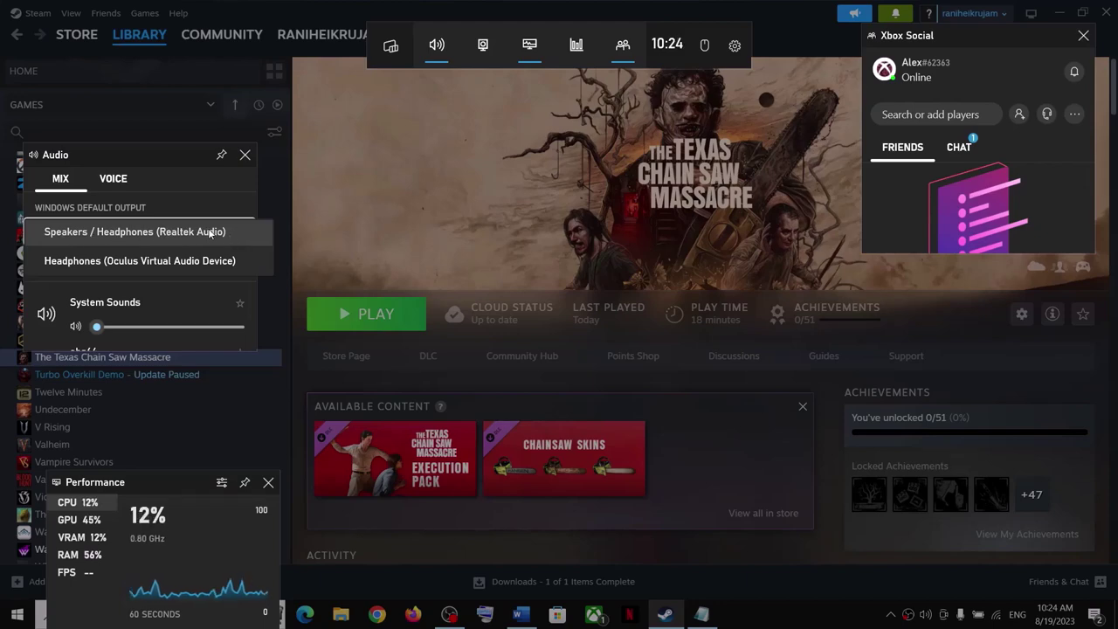
left_click(170, 232)
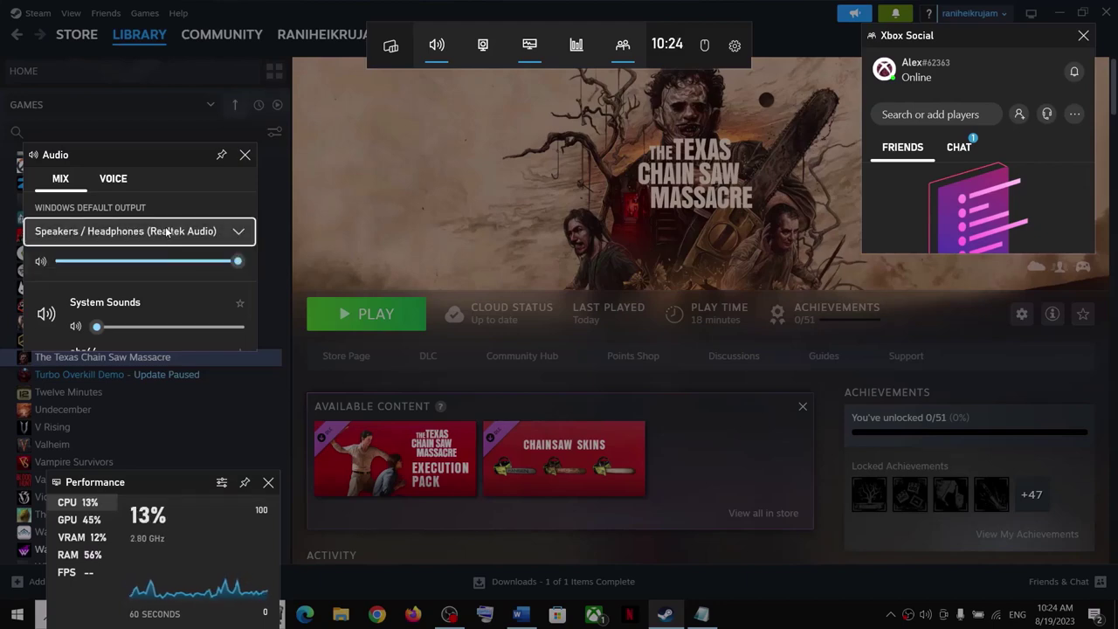
left_click(114, 184)
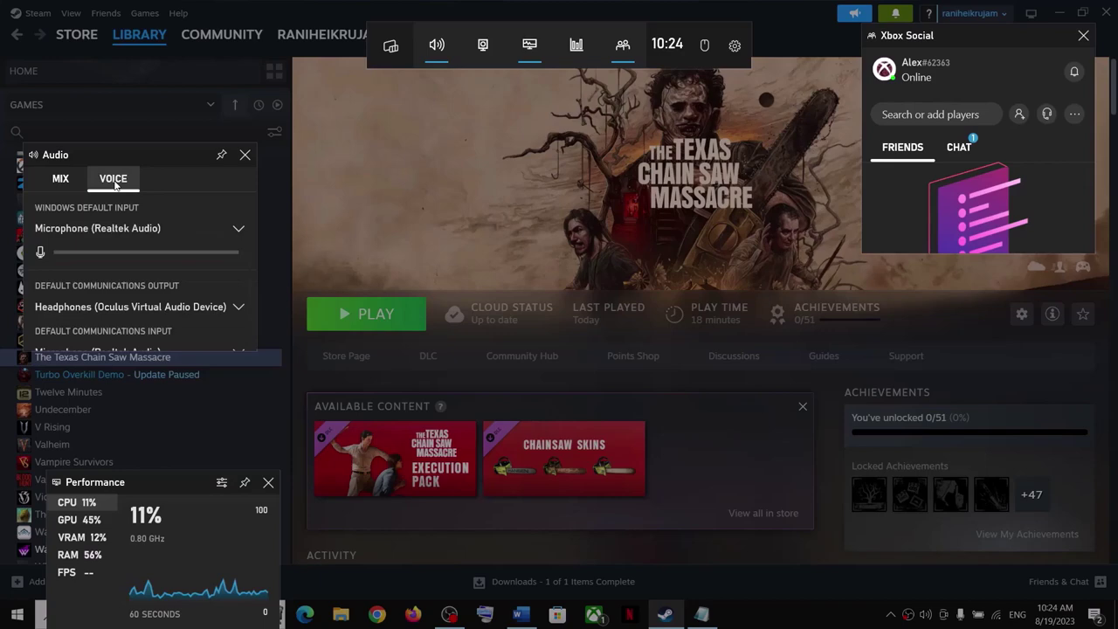
left_click(240, 234)
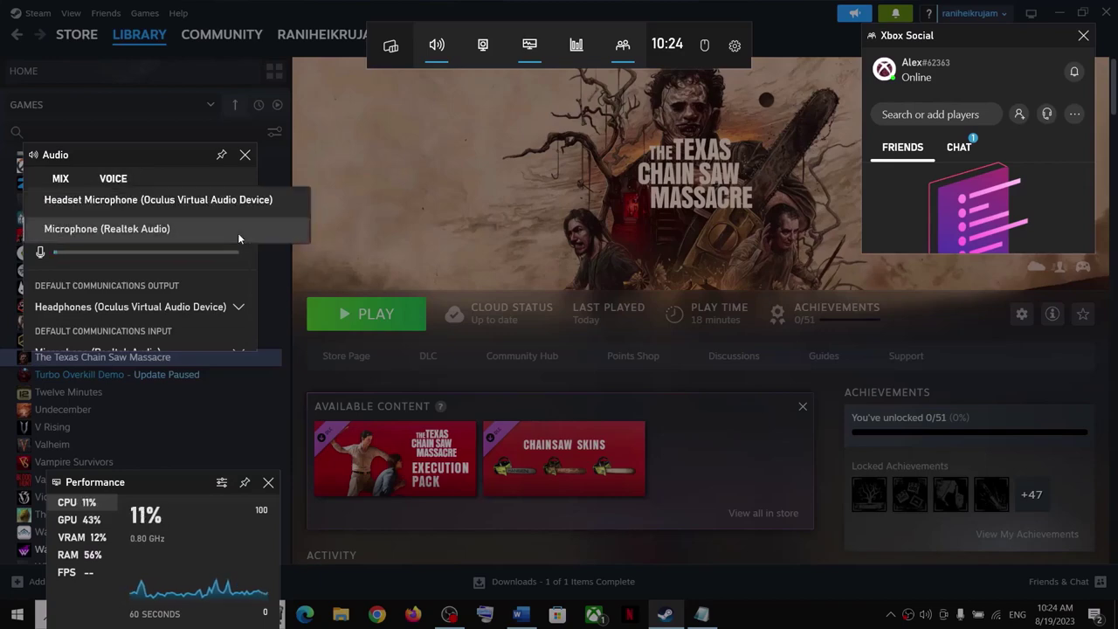
left_click(105, 233)
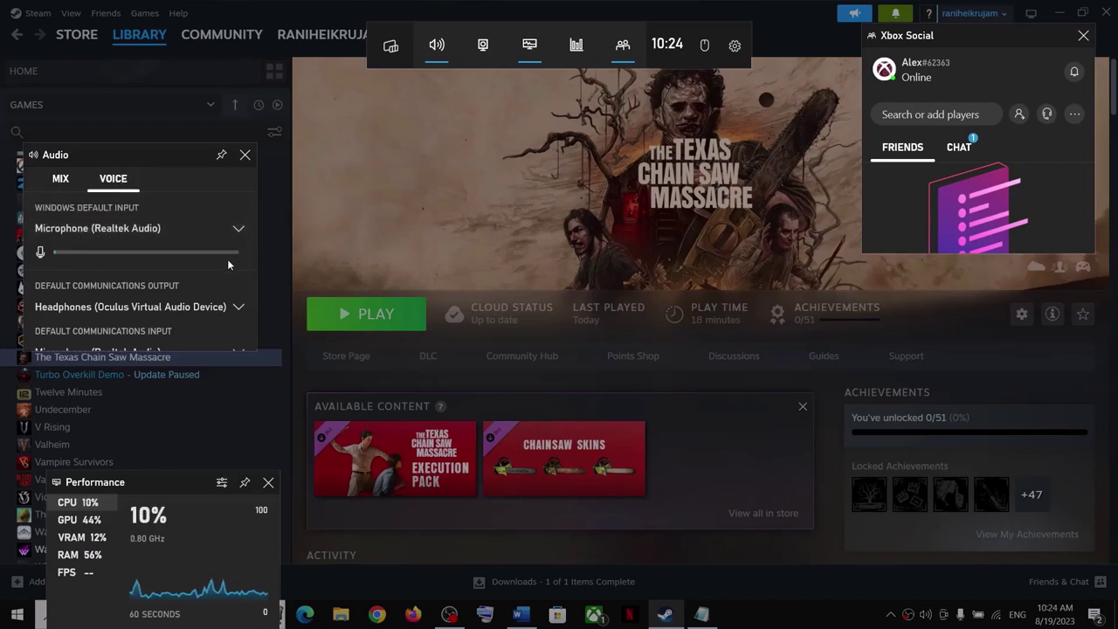
left_click(242, 229)
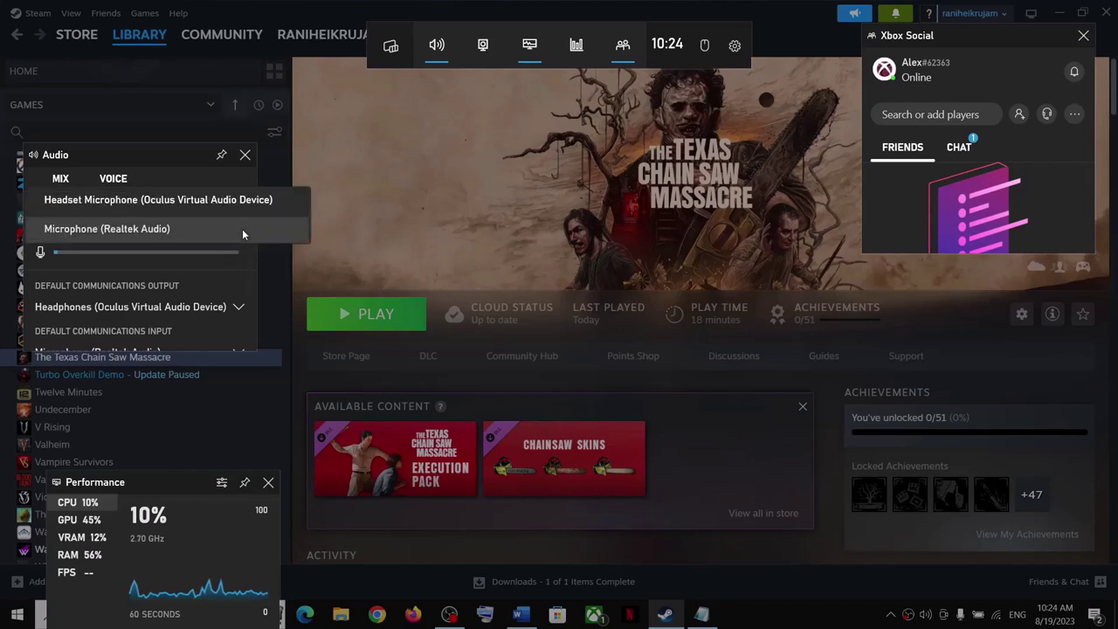
left_click(154, 232)
- Make the Realtek speakers and Realtek microphone the communications output and input, then close the audio widget
scroll(242, 283, "down", 1)
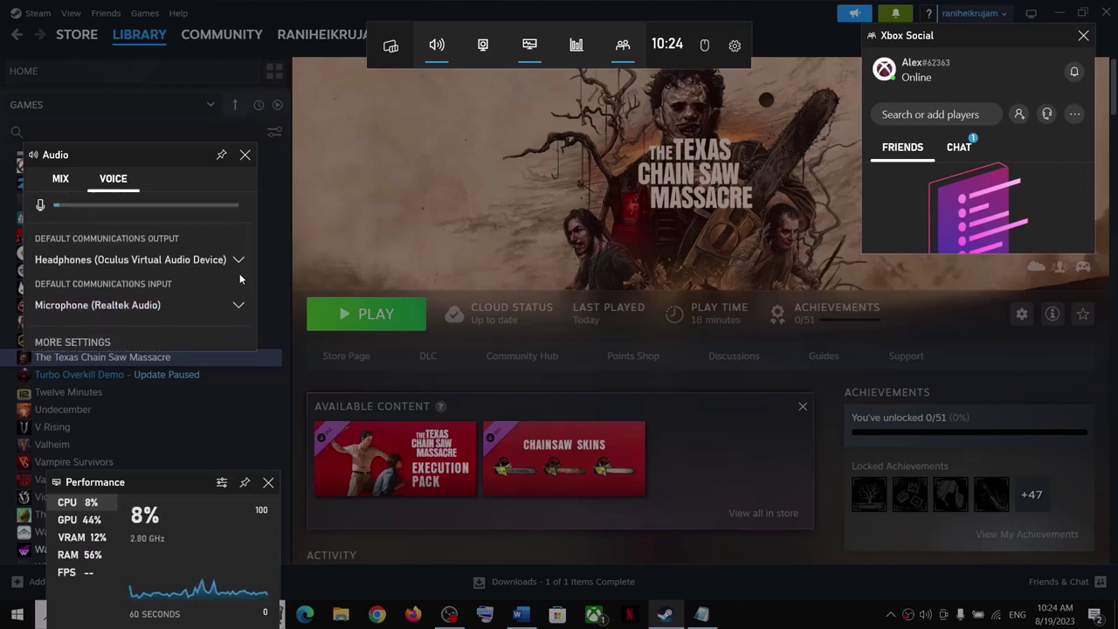
left_click(209, 259)
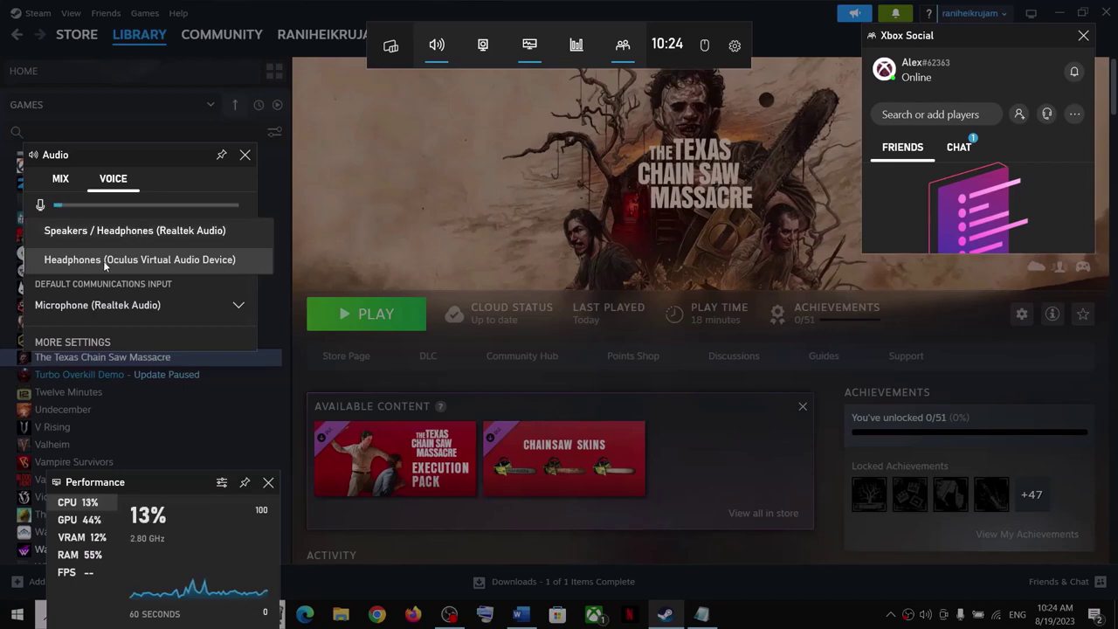
left_click(166, 232)
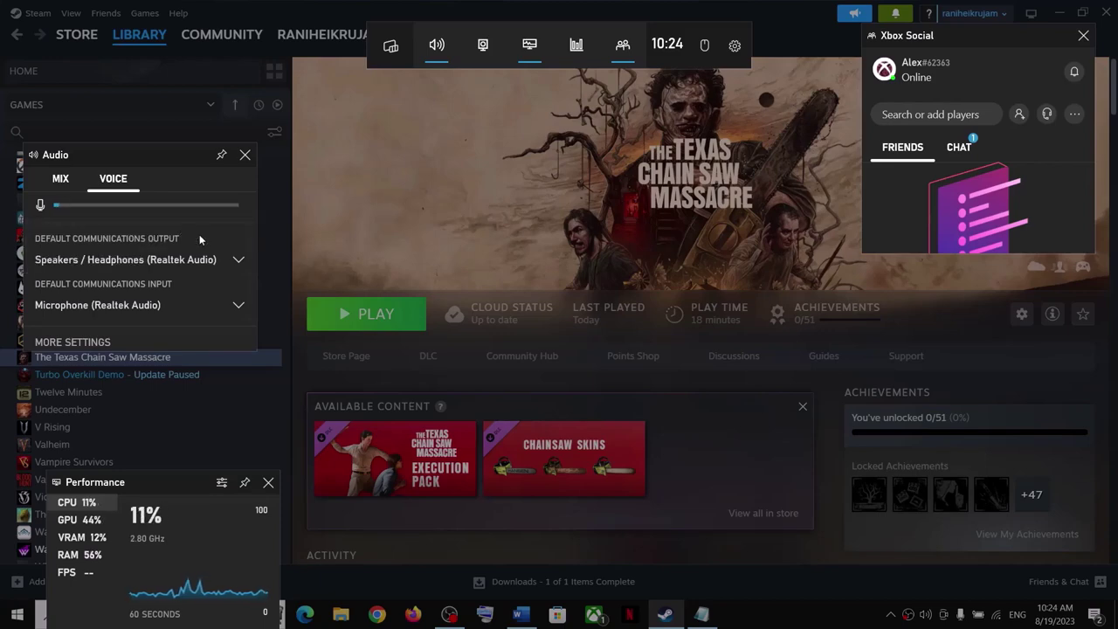
scroll(215, 278, "down", 1)
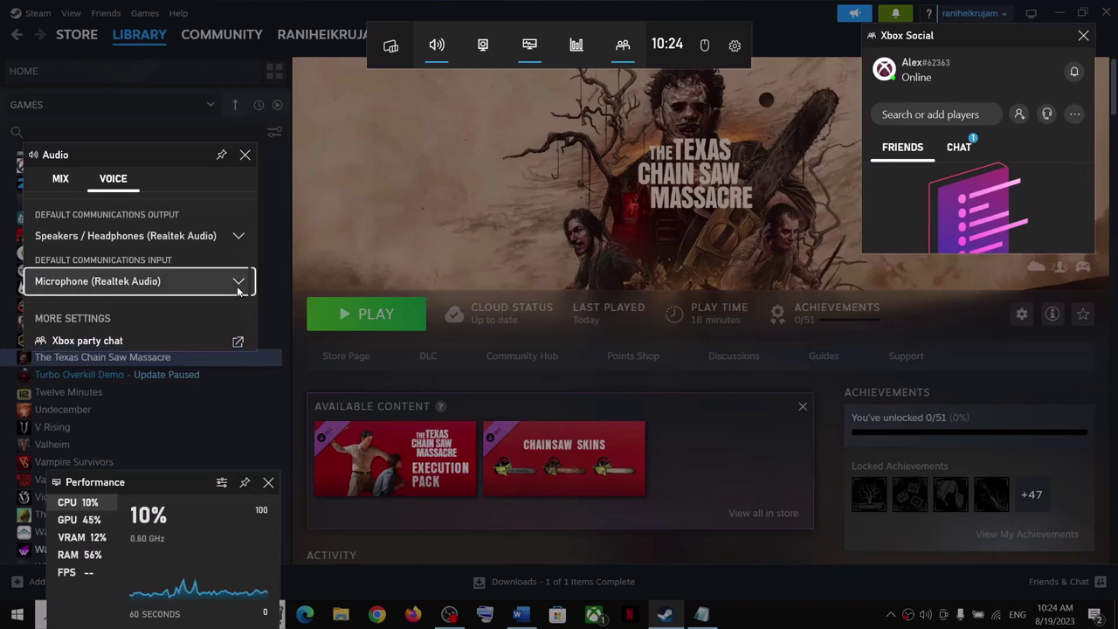
left_click(236, 283)
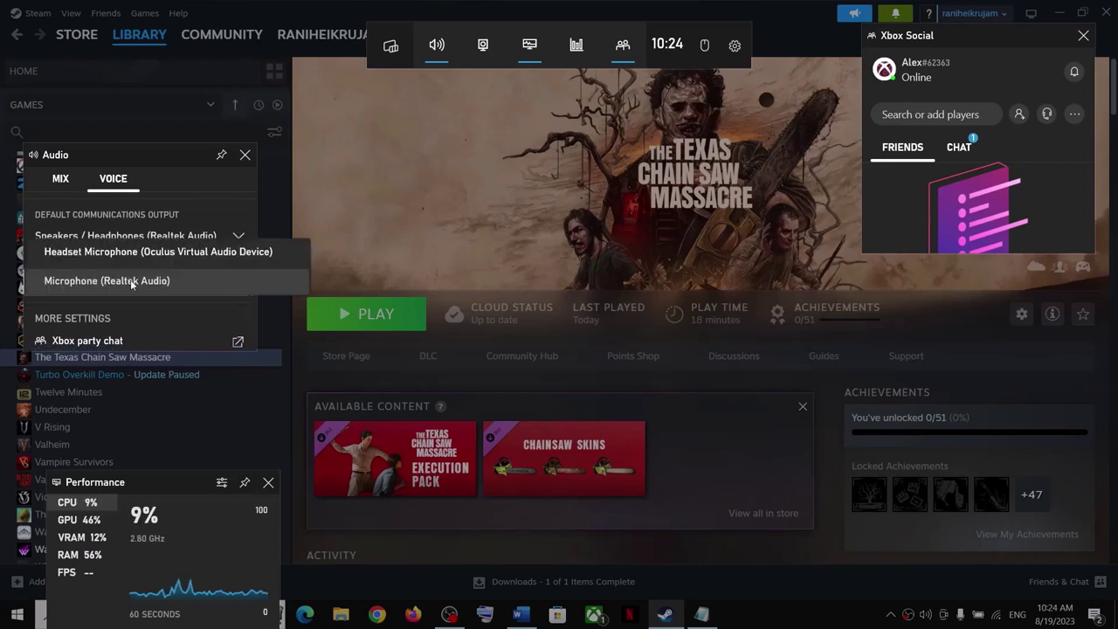
left_click(160, 281)
scroll(210, 316, "up", 3)
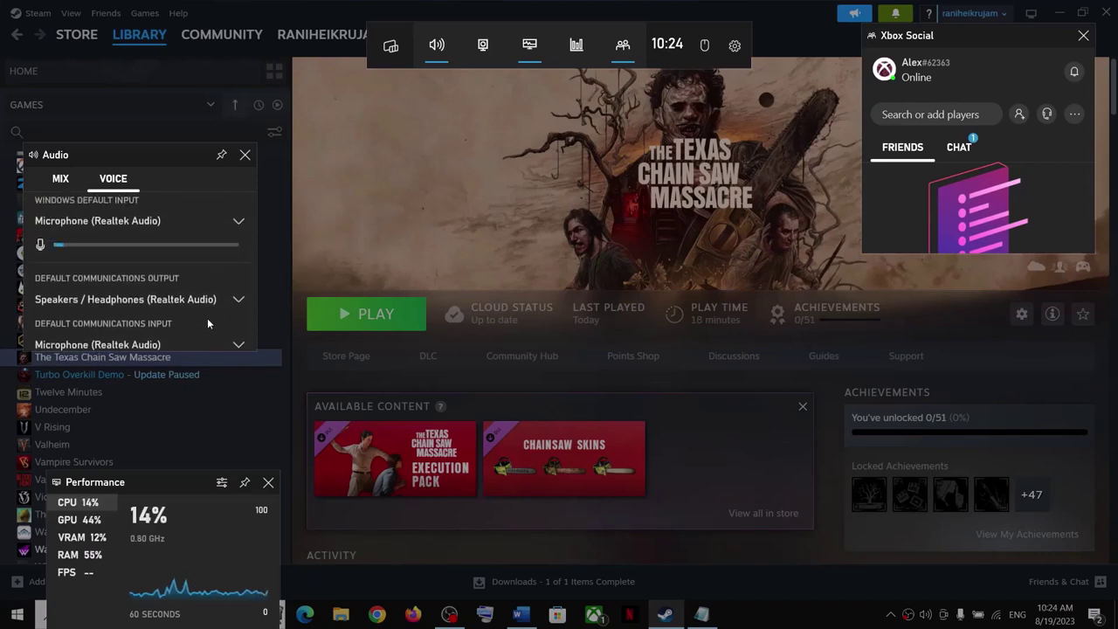
left_click(245, 155)
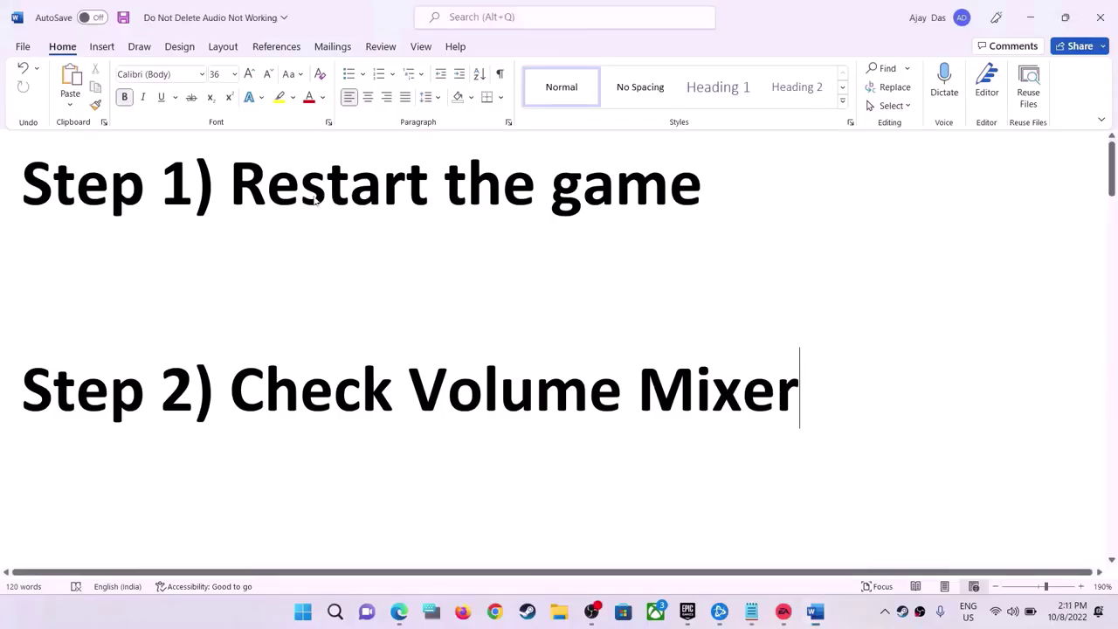
- Highlight 'Restart the game' and the Step 2 heading 'Check Volume Mixer', then bring up the taskbar sound menu
left_click_drag(198, 183, 721, 204)
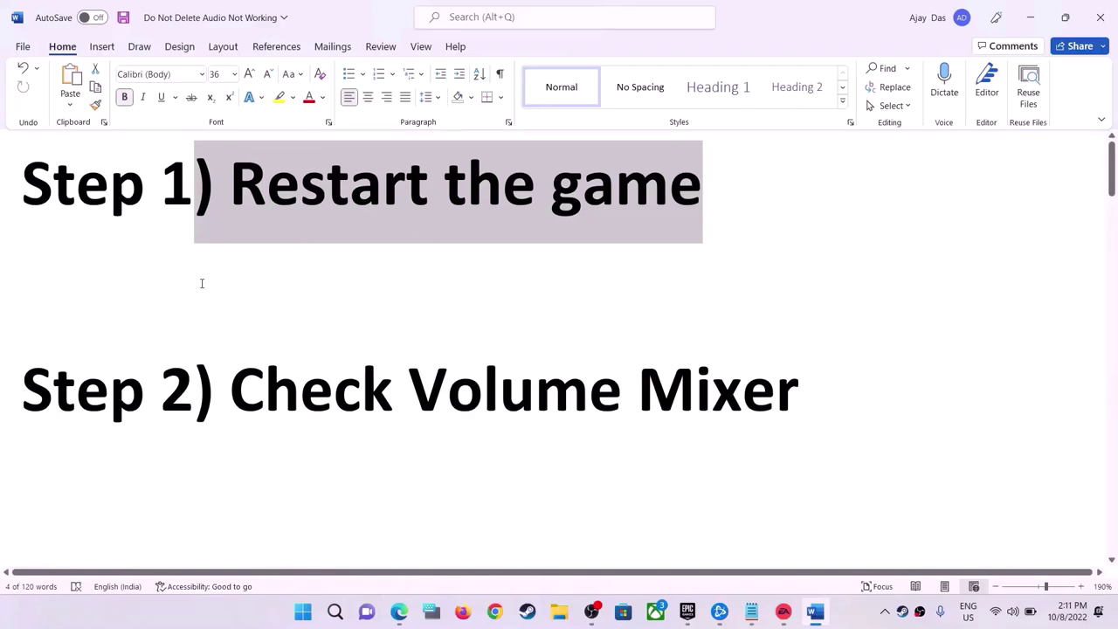
left_click_drag(231, 385, 800, 389)
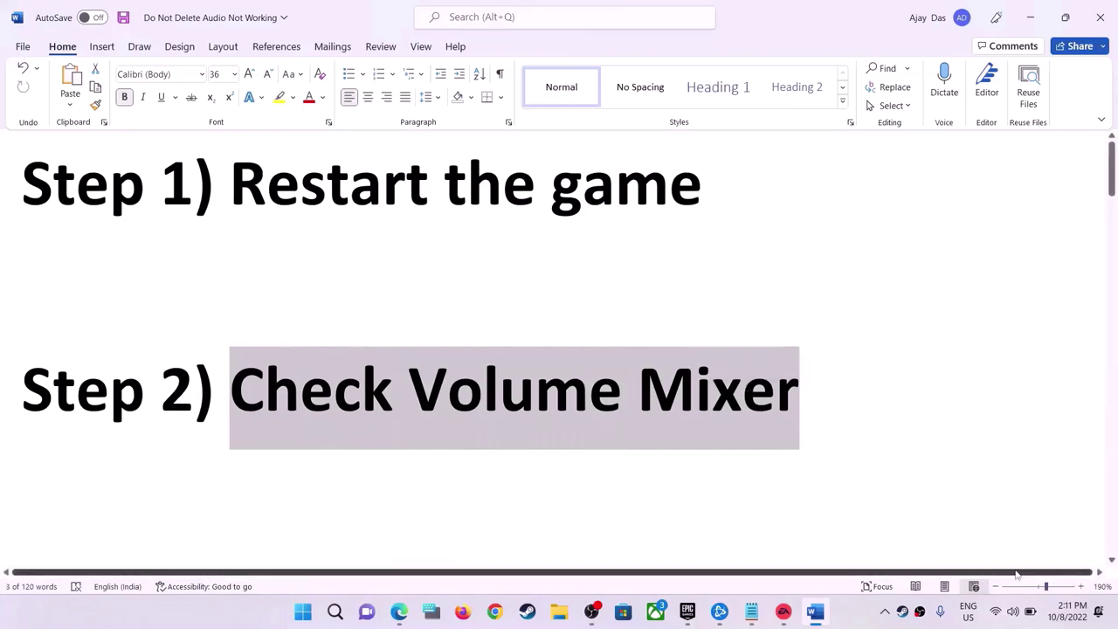
right_click(1015, 616)
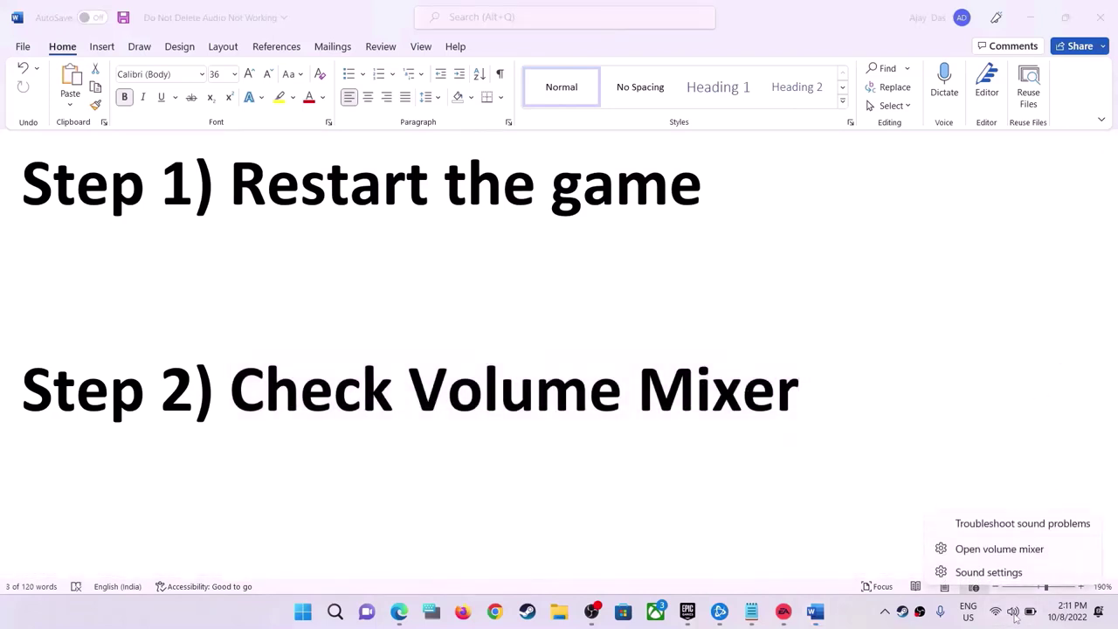
- In the volume mixer, drop Steam's app volume to 0, raise it back to 100, then close Settings
left_click(1029, 554)
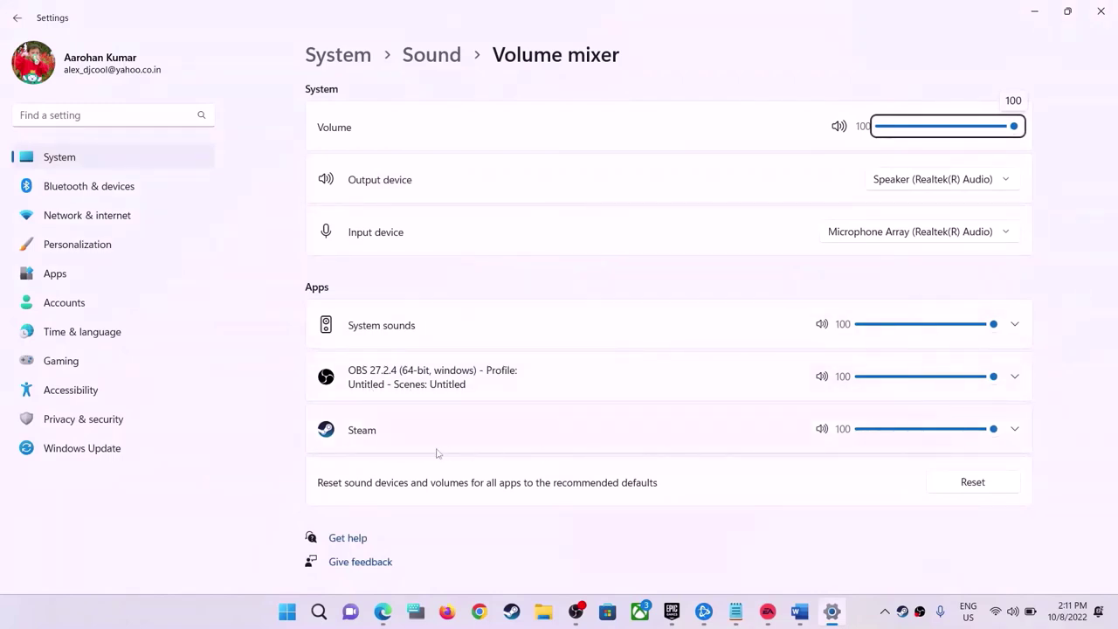
left_click(858, 430)
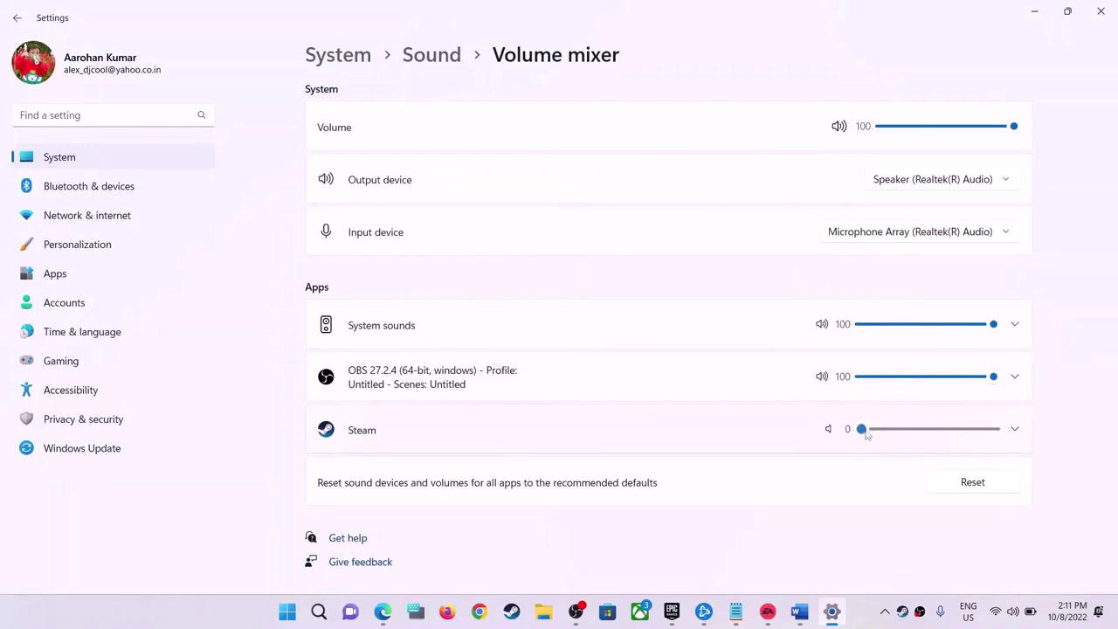
left_click_drag(865, 434, 1009, 439)
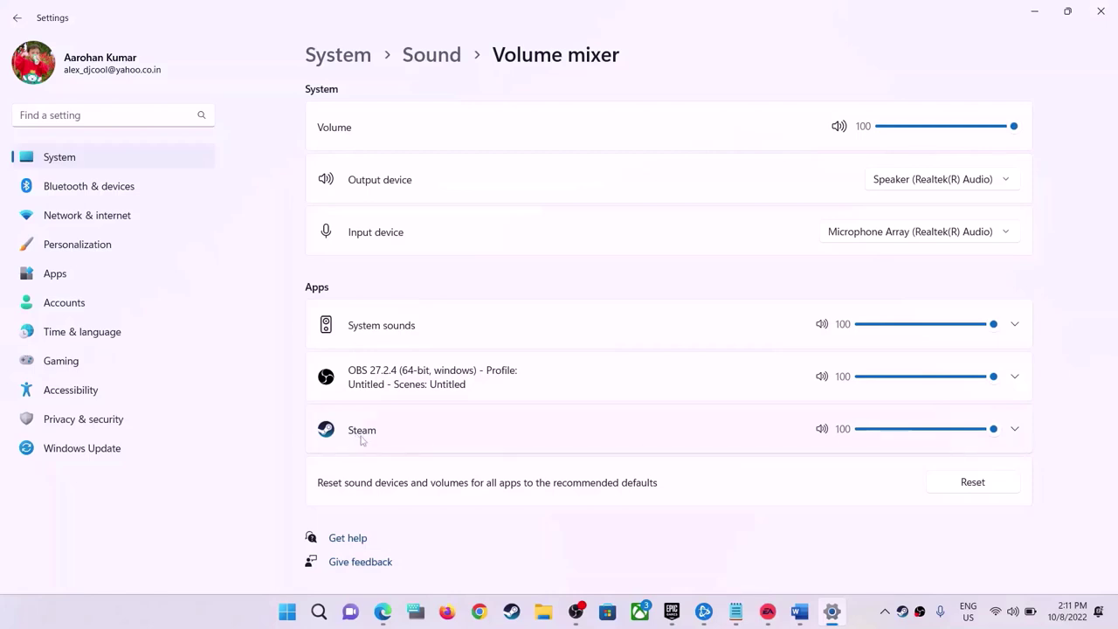
mouse_move(994, 429)
left_mouse_down()
mouse_move(968, 429)
mouse_move(996, 429)
left_mouse_up()
left_click(1103, 12)
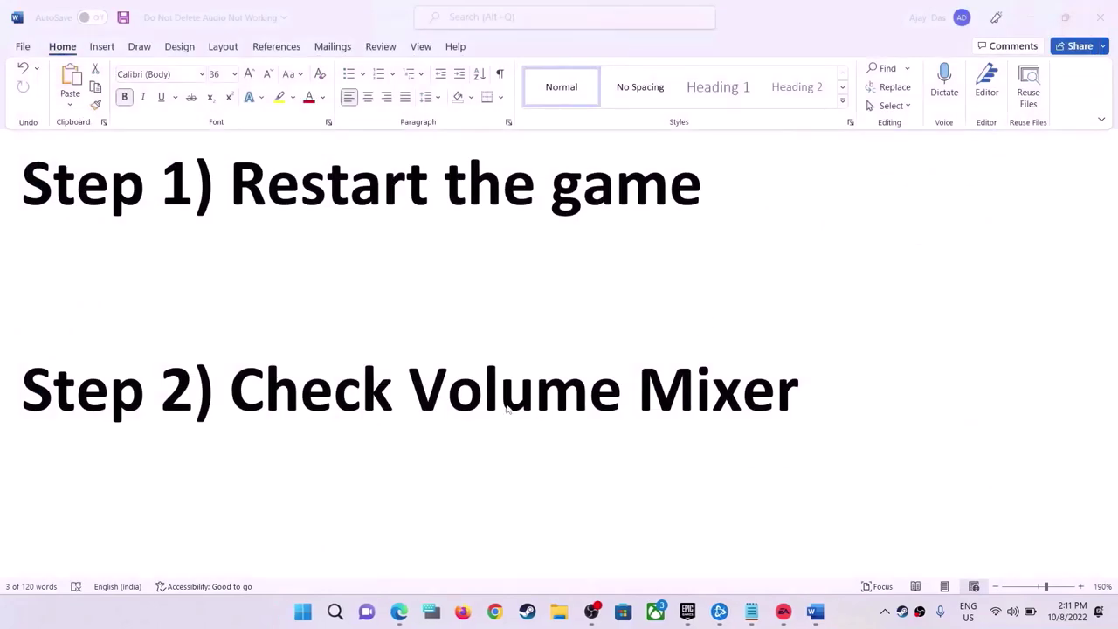
- Highlight the Step 3 note on choosing the right audio device, then open Sound settings from the taskbar speaker icon
scroll(508, 409, "down", 3)
scroll(508, 409, "down", 2)
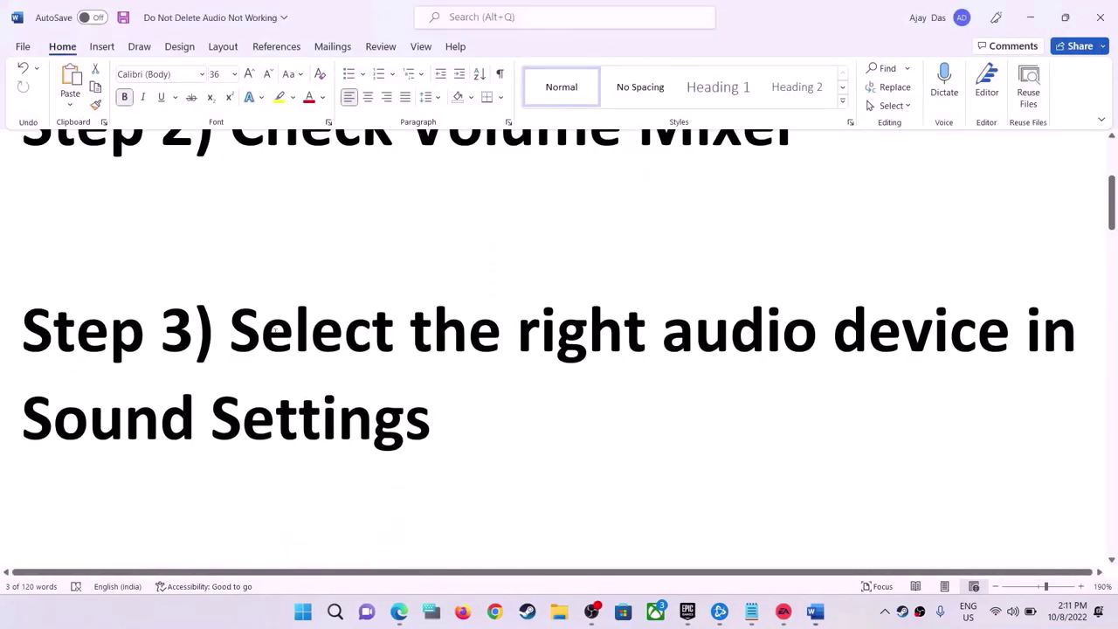
left_click_drag(235, 337, 425, 457)
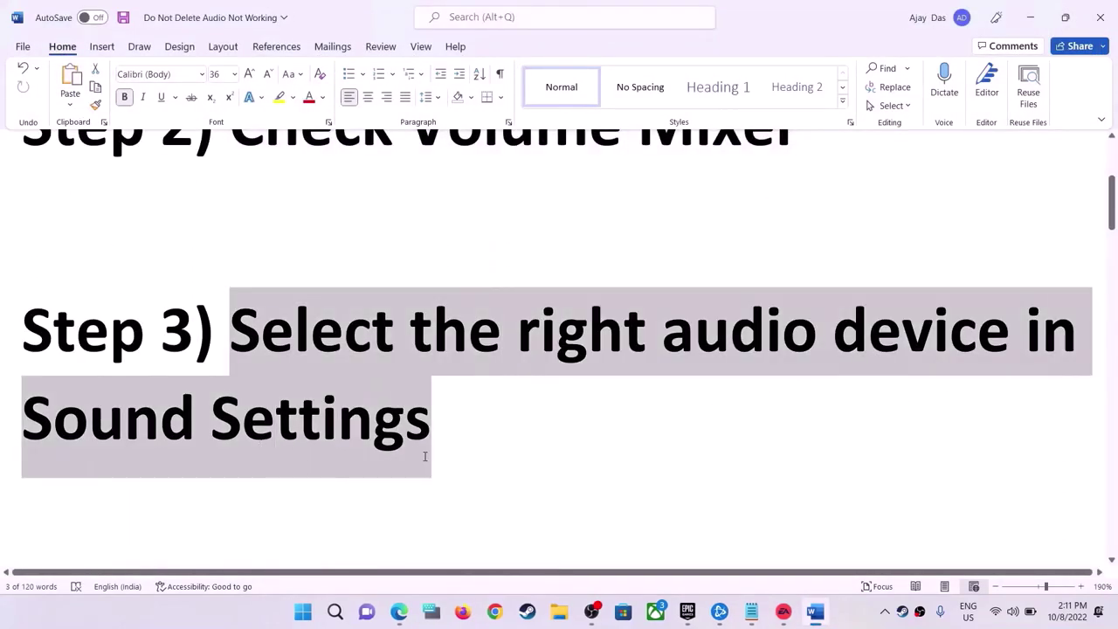
right_click(1014, 614)
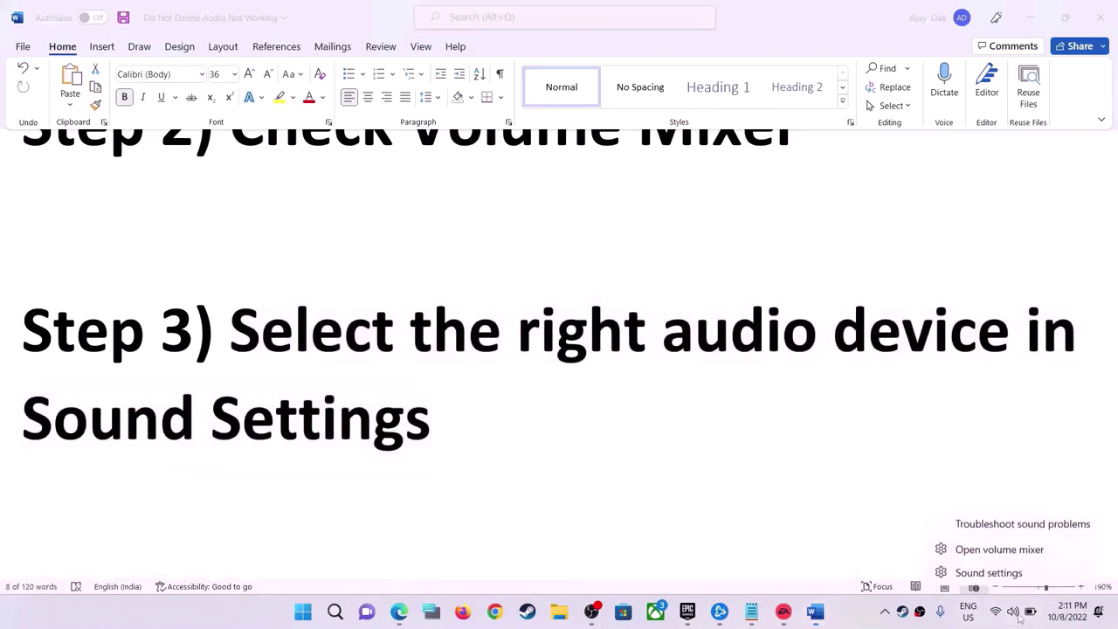
left_click(989, 572)
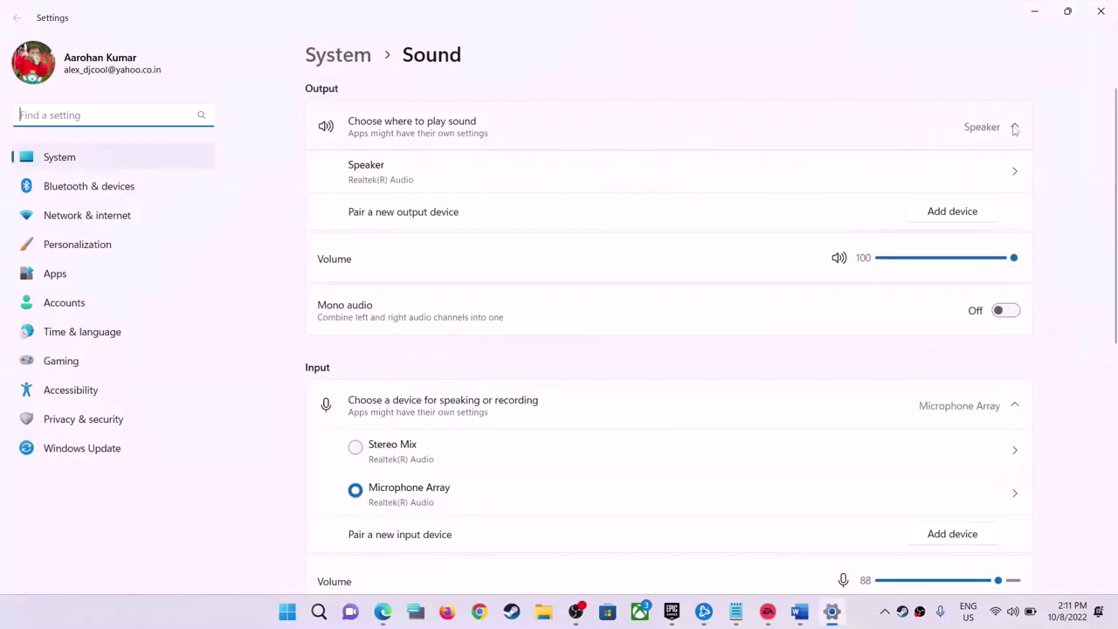
- Verify Speaker (Realtek(R) Audio) is selected under Choose where to play sound, then close Settings
scroll(1006, 268, "down", 3)
scroll(979, 337, "up", 3)
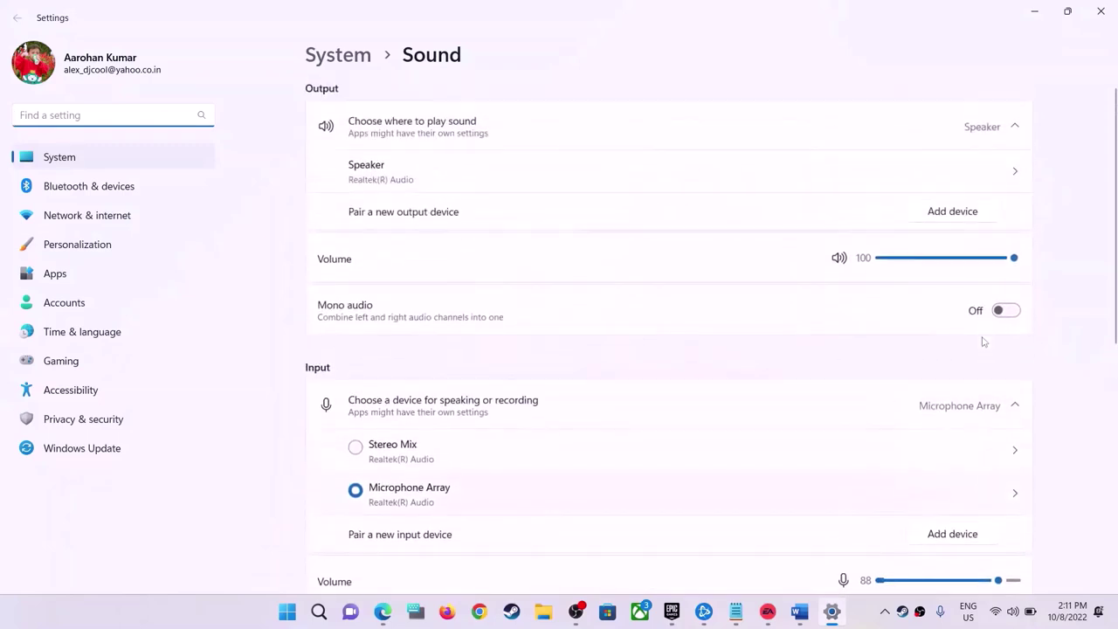
left_click(1016, 128)
left_click(1010, 137)
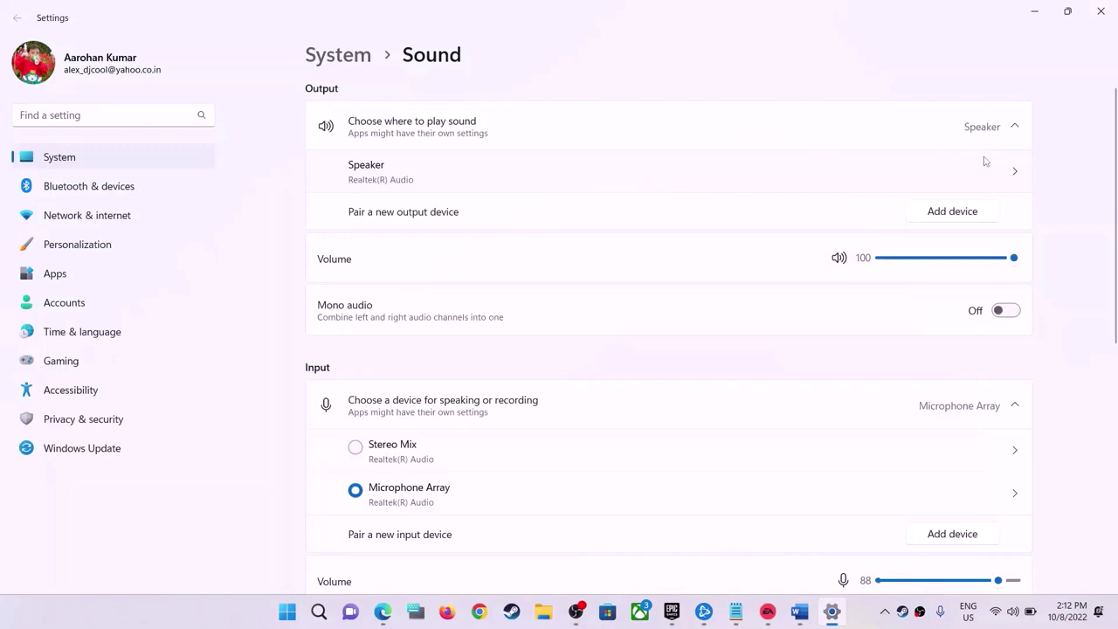
left_click(1101, 11)
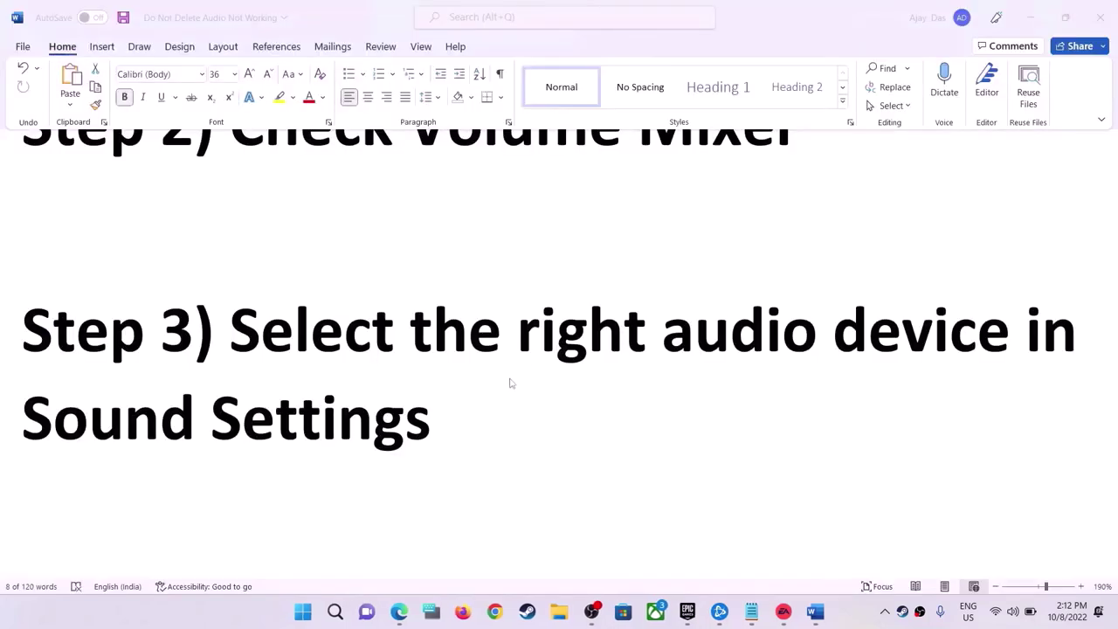
- Highlight the Step 4 note on setting a 48/44k Hz sample rate, then open the Start menu
scroll(511, 383, "down", 5)
scroll(361, 352, "up", 1)
left_click_drag(232, 360, 749, 497)
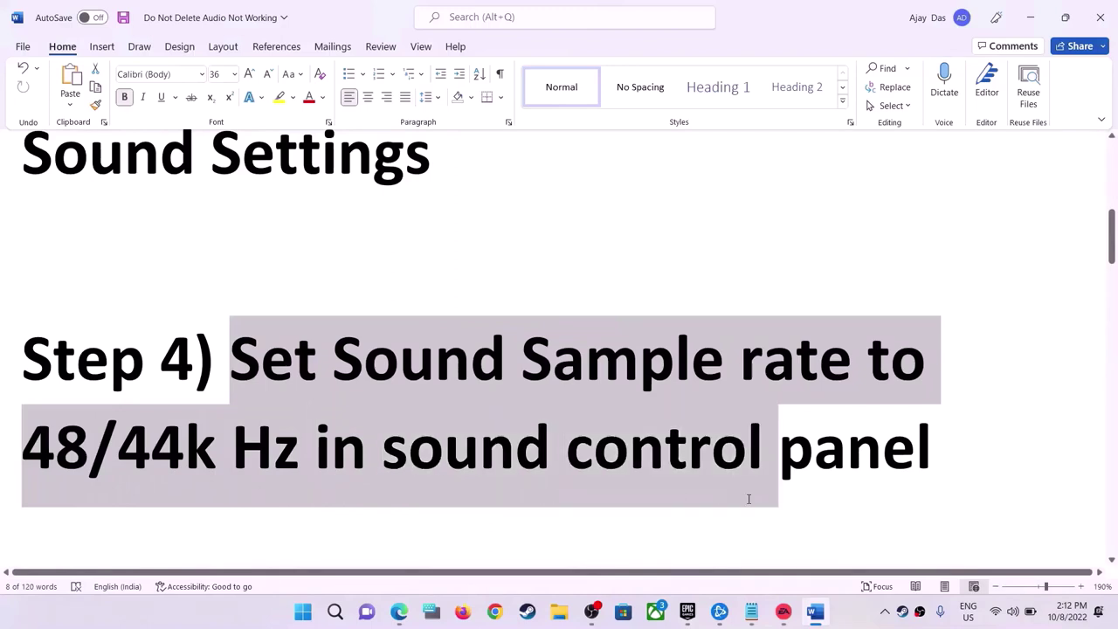
left_click(301, 616)
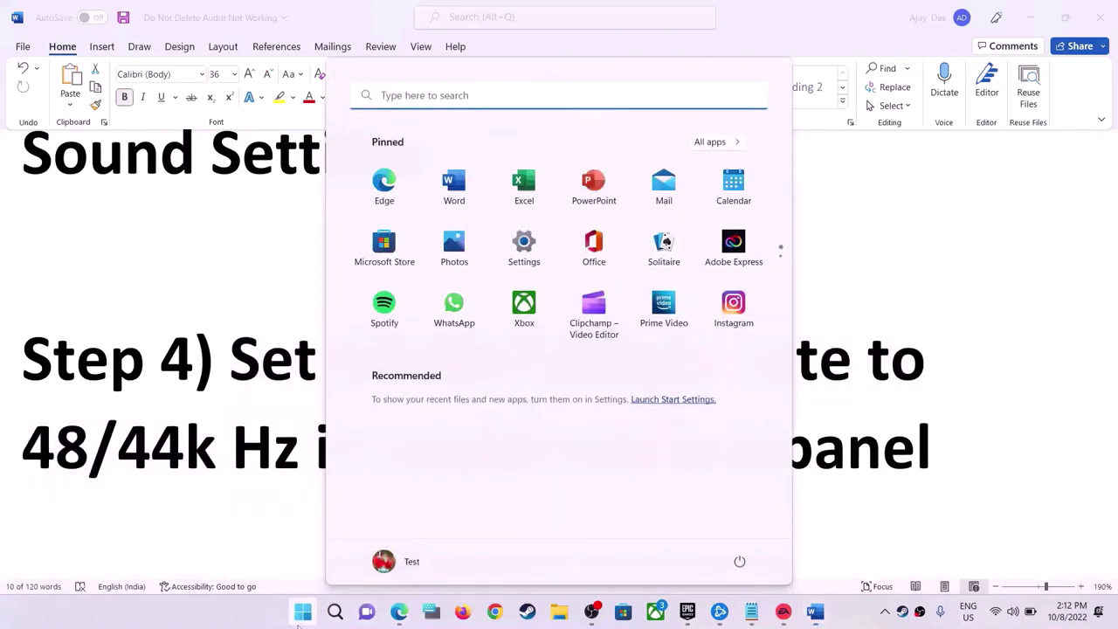
- Open the Sound playback devices list from Control Panel's Hardware and Sound page
type("control")
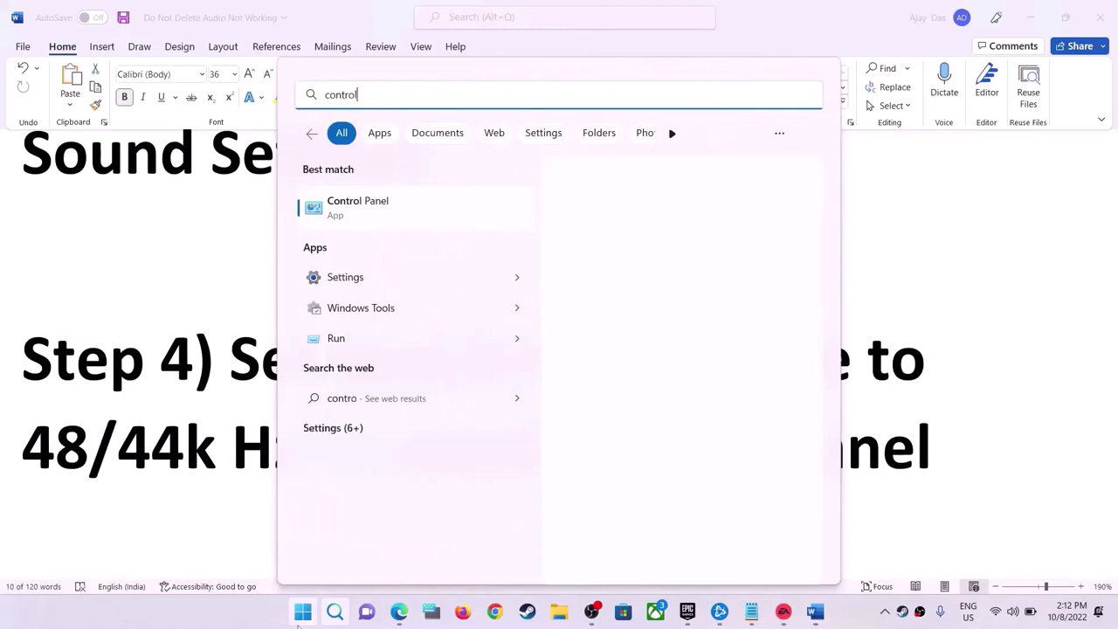
left_click(385, 210)
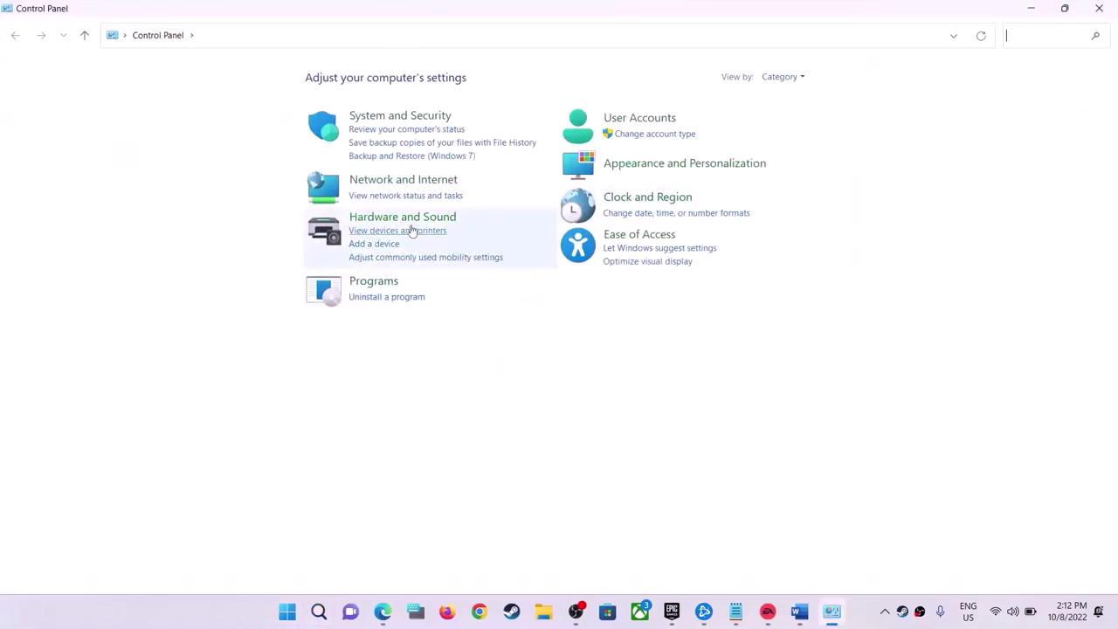
left_click(414, 218)
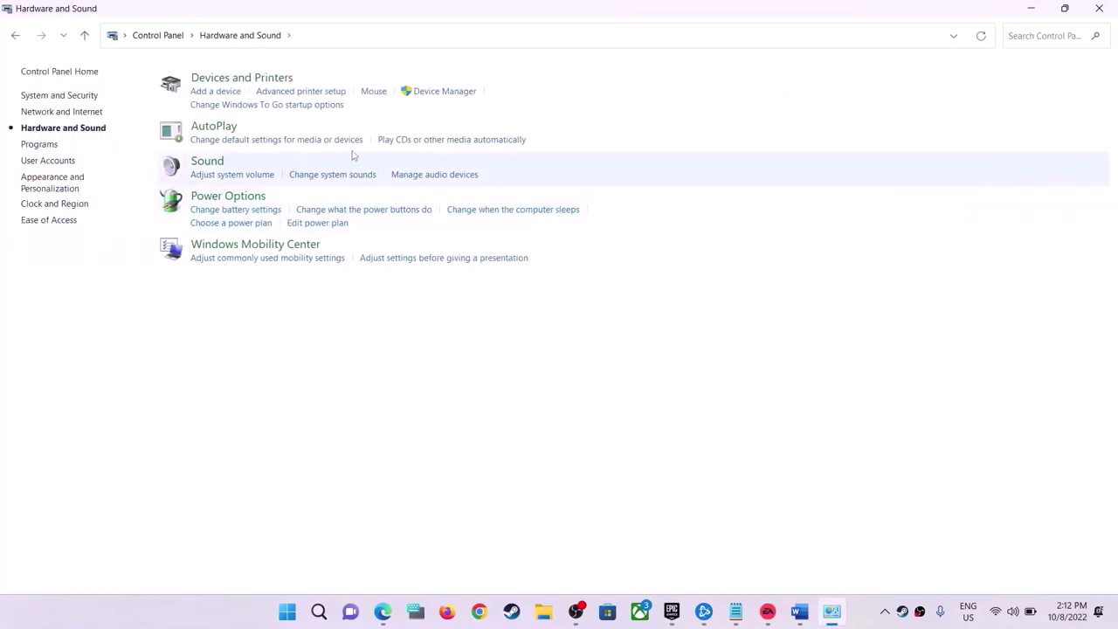
left_click(207, 165)
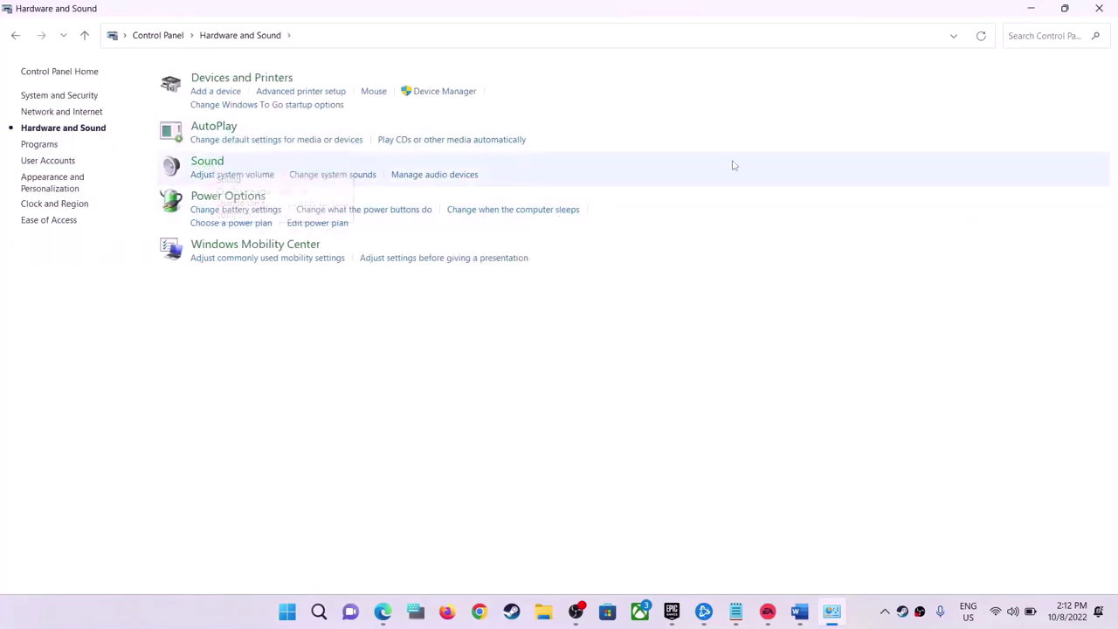
left_click_drag(300, 111, 816, 140)
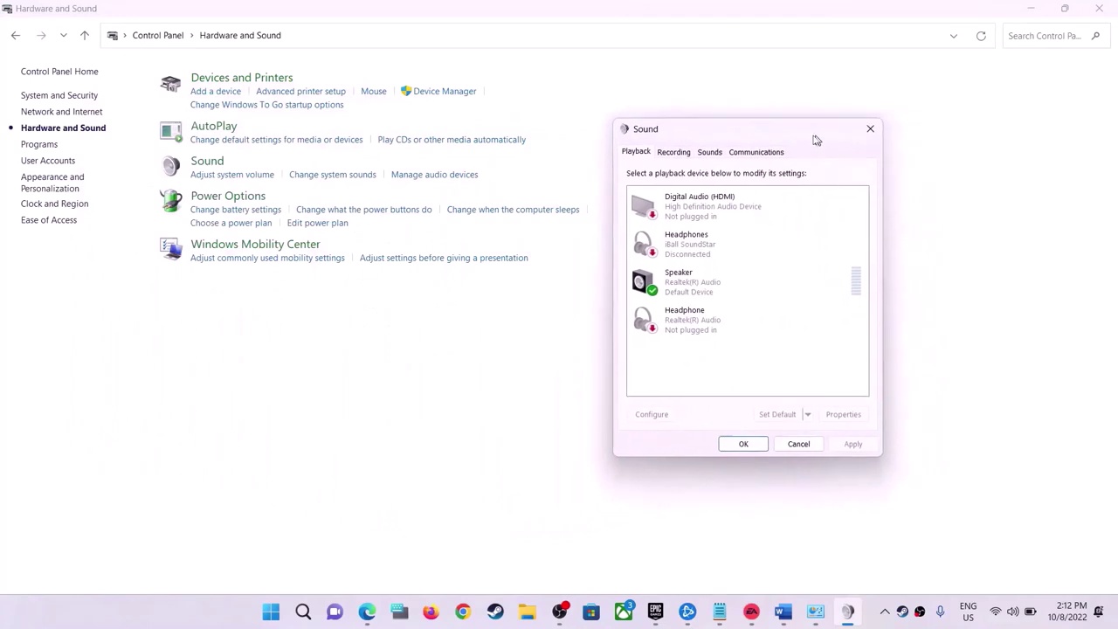
- Keep the Speaker's default format at 24 bit, 48000 Hz (Studio Quality) in its Advanced properties
right_click(695, 289)
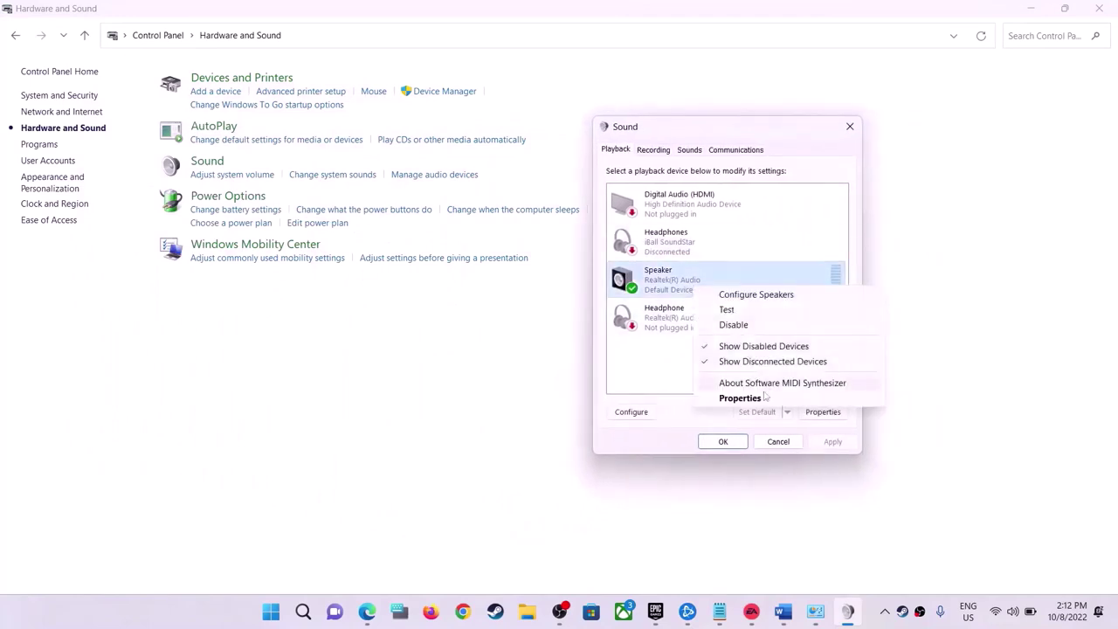
left_click(743, 399)
left_click_drag(774, 187, 804, 113)
left_click(730, 130)
left_click(760, 199)
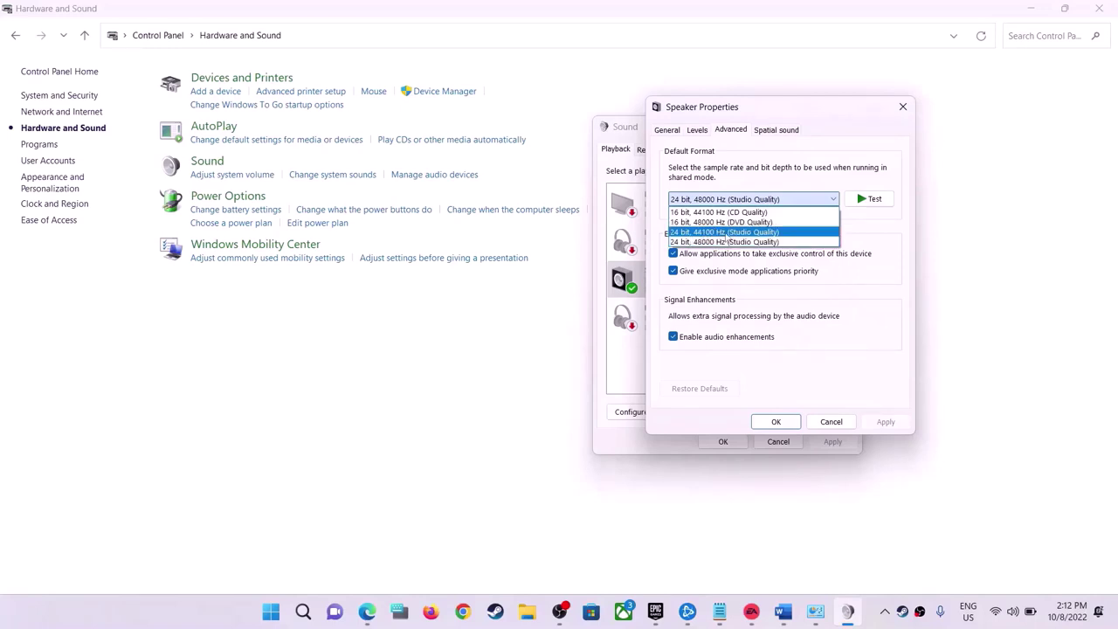
left_click(897, 479)
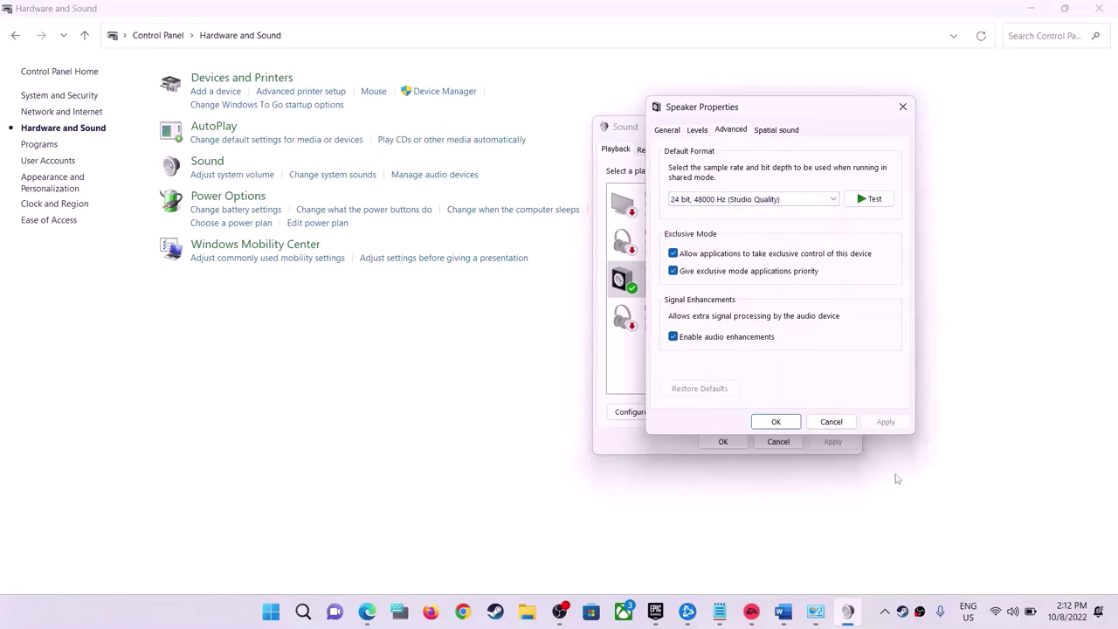
- Confirm Speaker Properties and close the Sound window and Control Panel
left_click(776, 422)
left_click(722, 441)
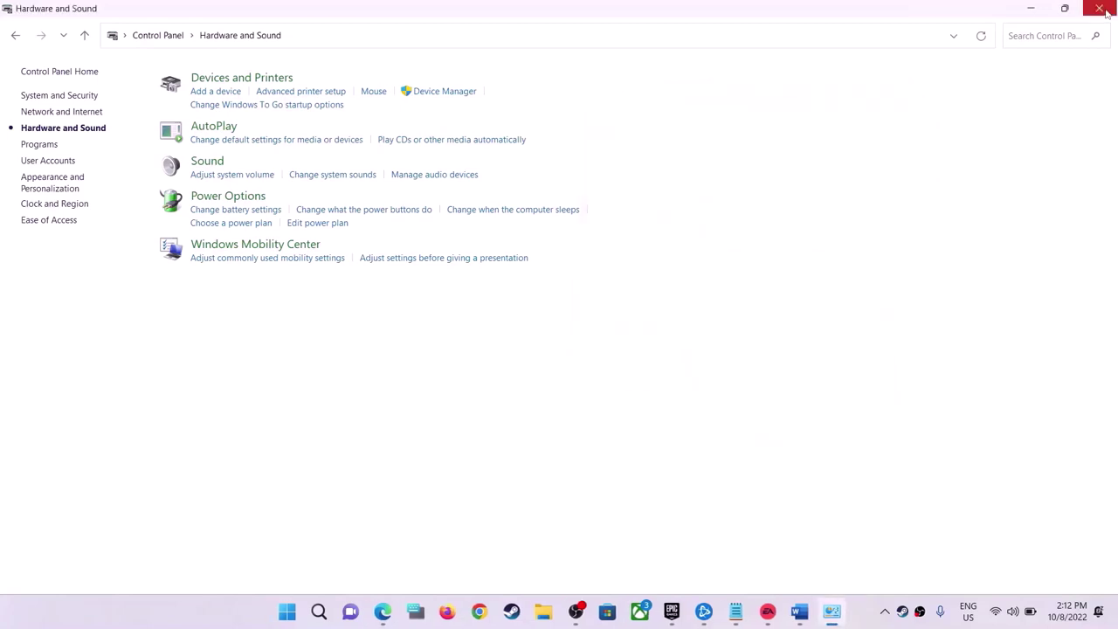
left_click(1099, 8)
- Scroll the Word notes and highlight the tip about connecting the controller once sound is established
scroll(615, 329, "down", 3)
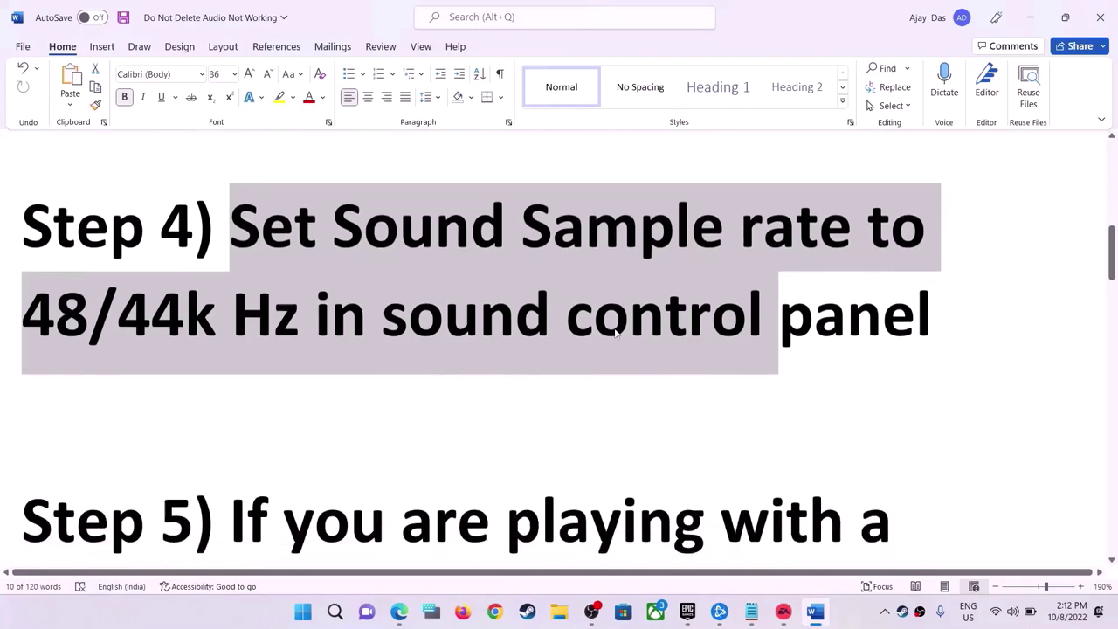
scroll(615, 328, "down", 3)
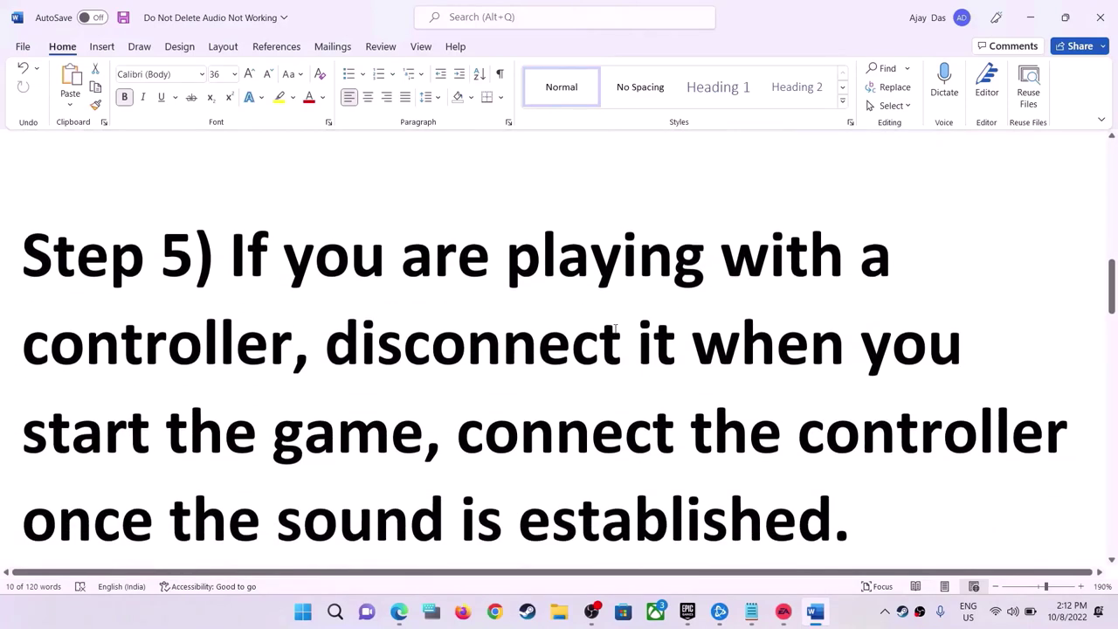
scroll(615, 328, "down", 1)
left_click_drag(230, 188, 626, 353)
left_click(602, 453)
left_click_drag(525, 365, 815, 459)
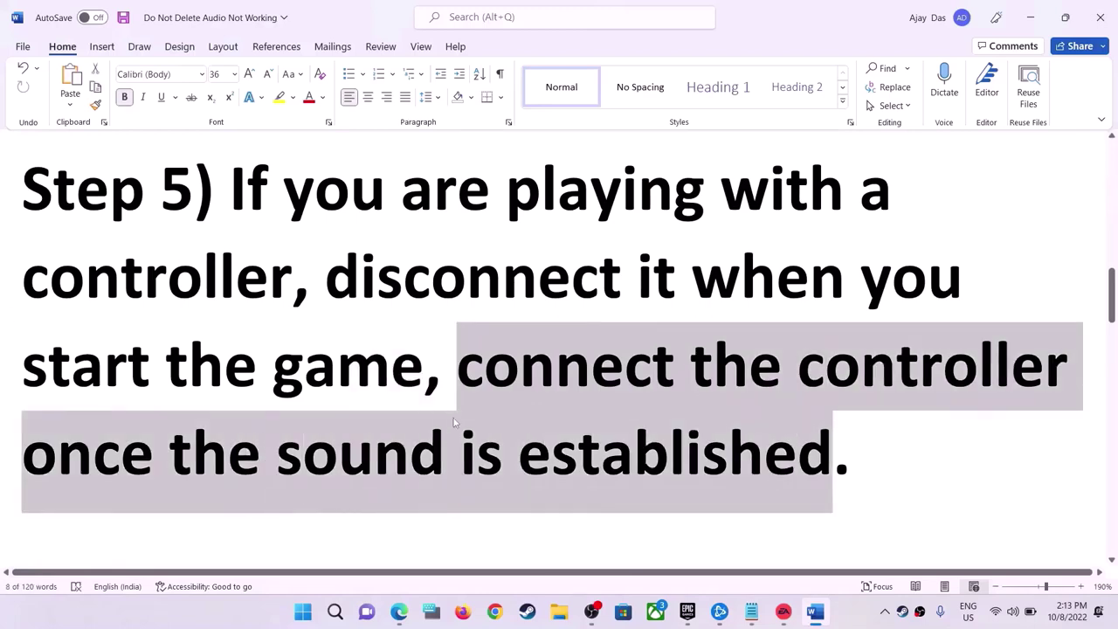
- Scroll on to Step 6 and highlight 'Turn off Spatial Sound'
scroll(524, 378, "down", 2)
left_click(848, 622)
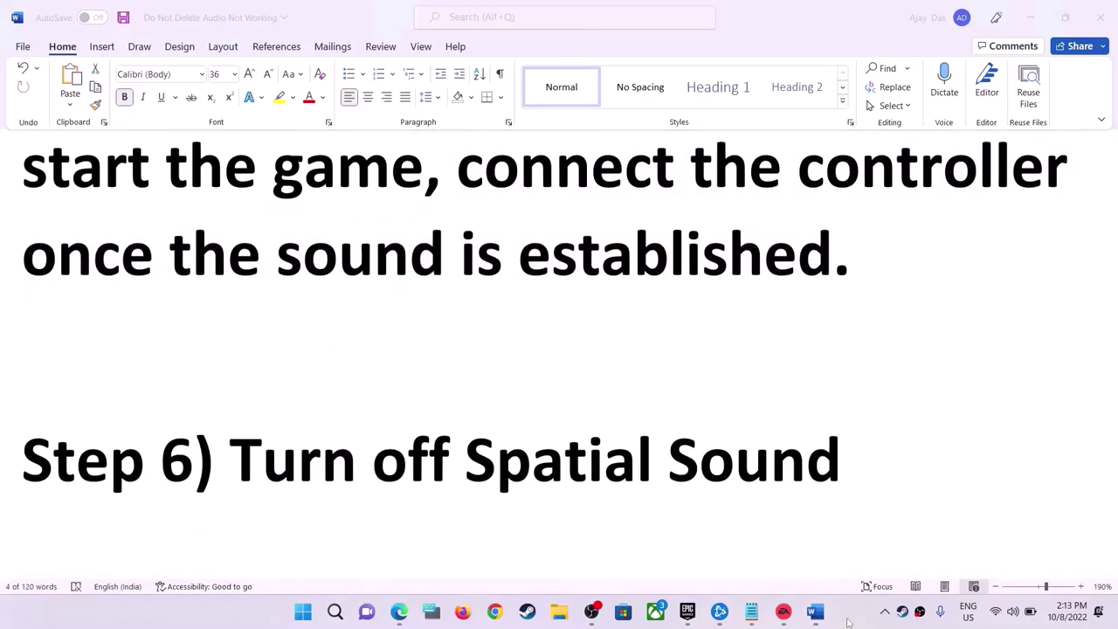
left_click_drag(839, 464, 262, 472)
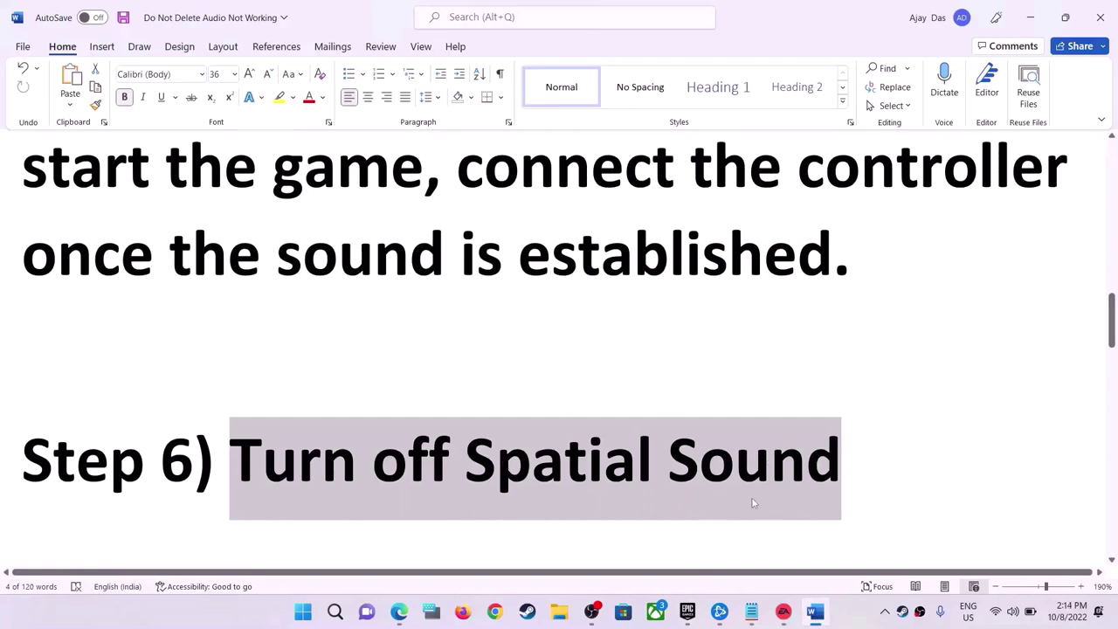
left_click(310, 618)
- Search 'control' and open the Sound playback devices list via Hardware and Sound
type("con")
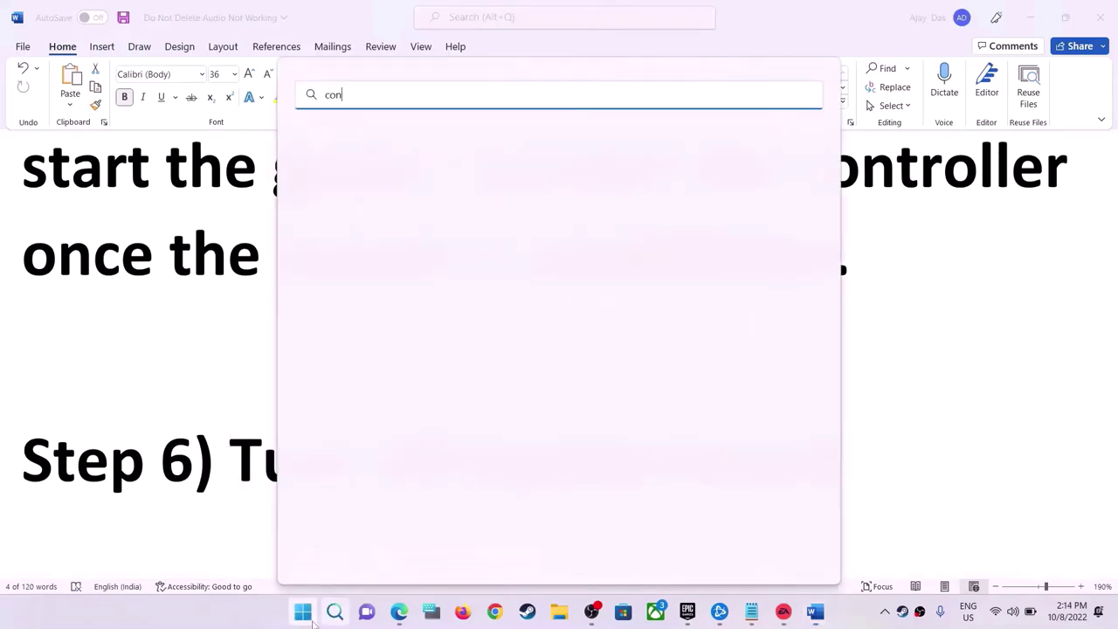
type("trol")
left_click(415, 203)
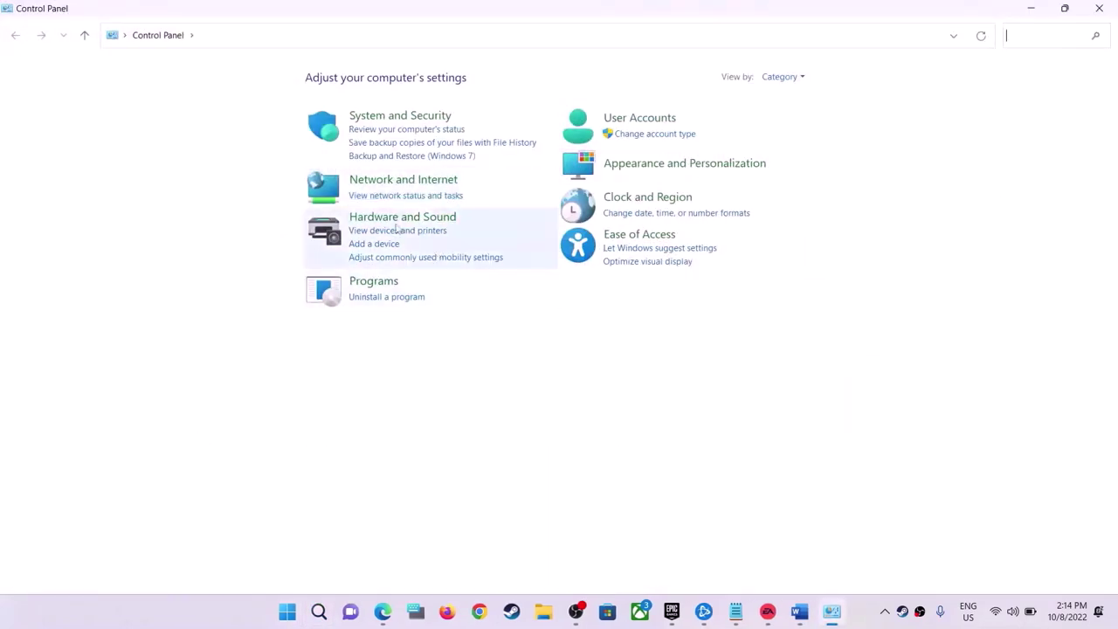
left_click(404, 218)
left_click(216, 165)
left_click_drag(204, 41, 688, 143)
- Set the Speaker's spatial sound format to Off in its properties
left_click(574, 284)
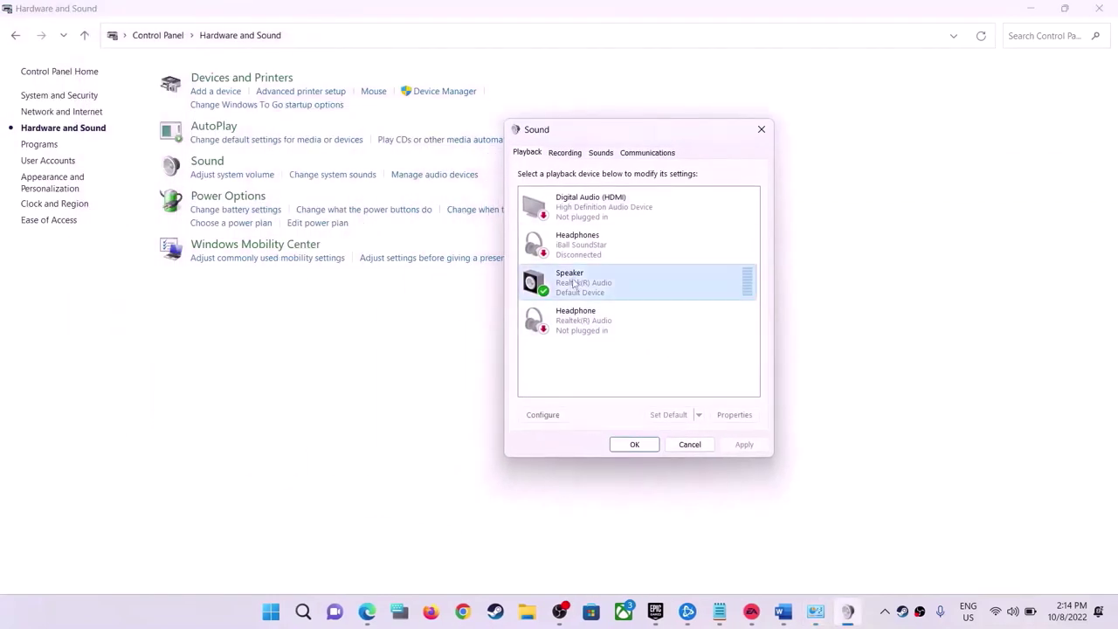
right_click(610, 288)
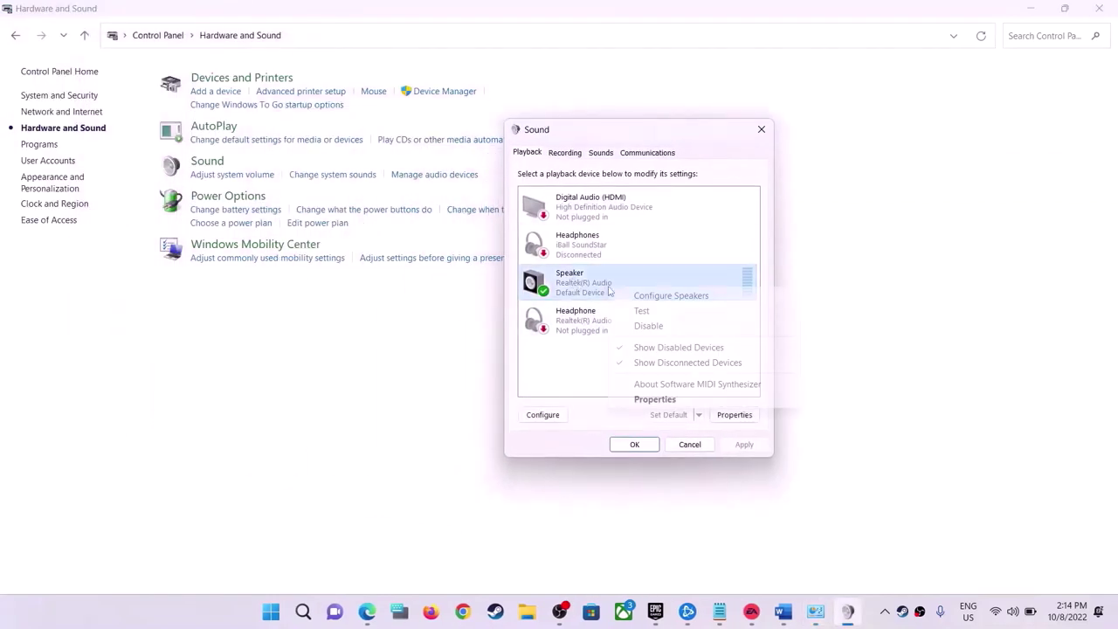
left_click(658, 400)
left_click_drag(677, 183, 697, 121)
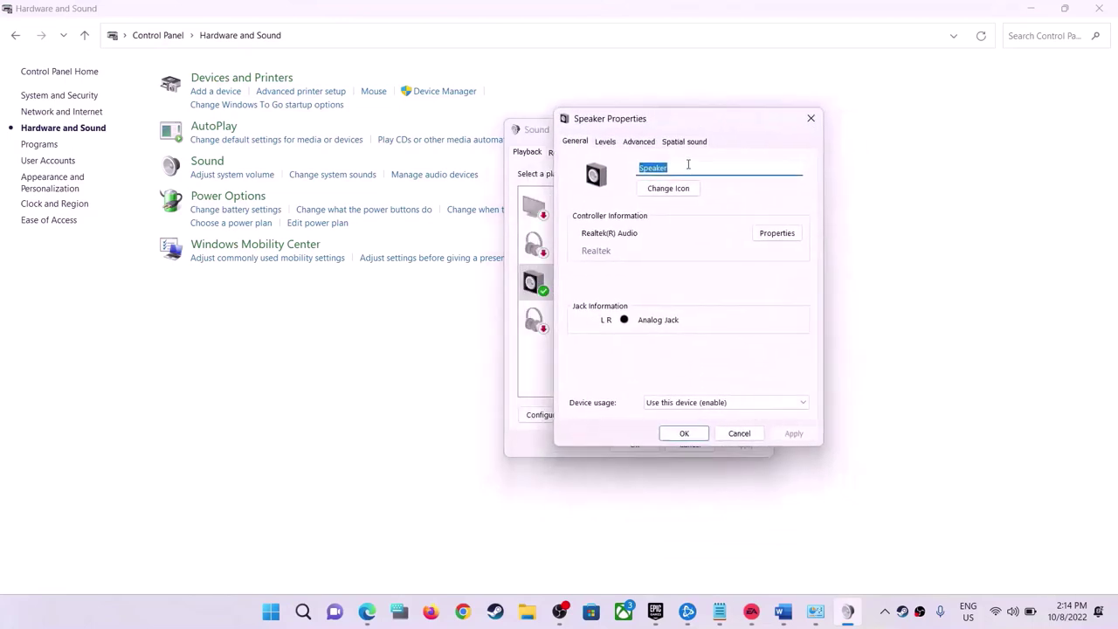
left_click(687, 143)
left_click(617, 212)
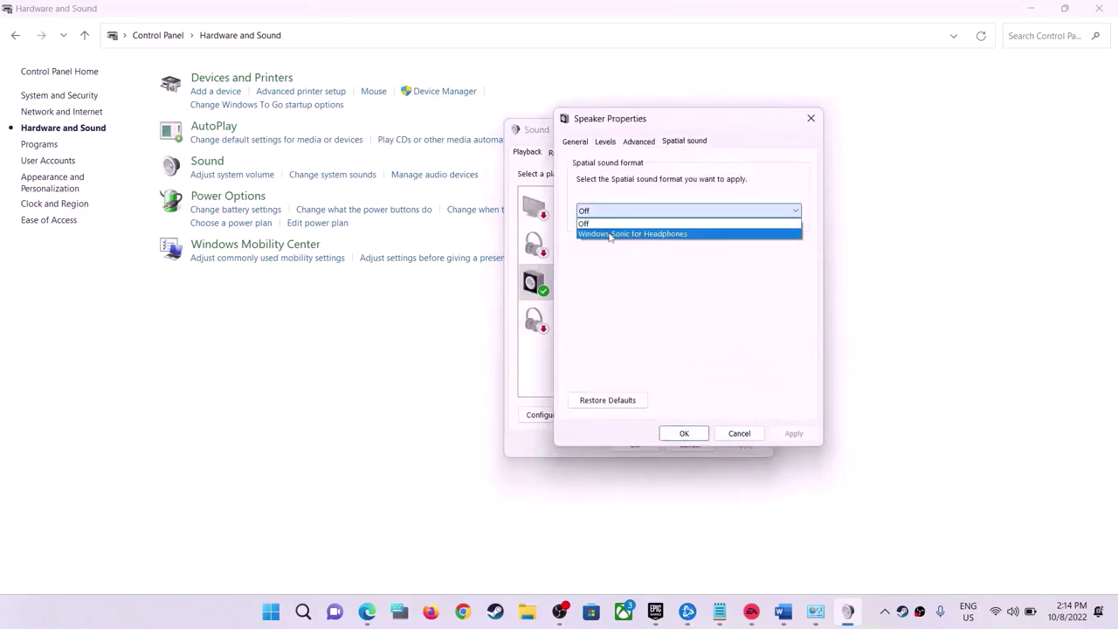
left_click(607, 235)
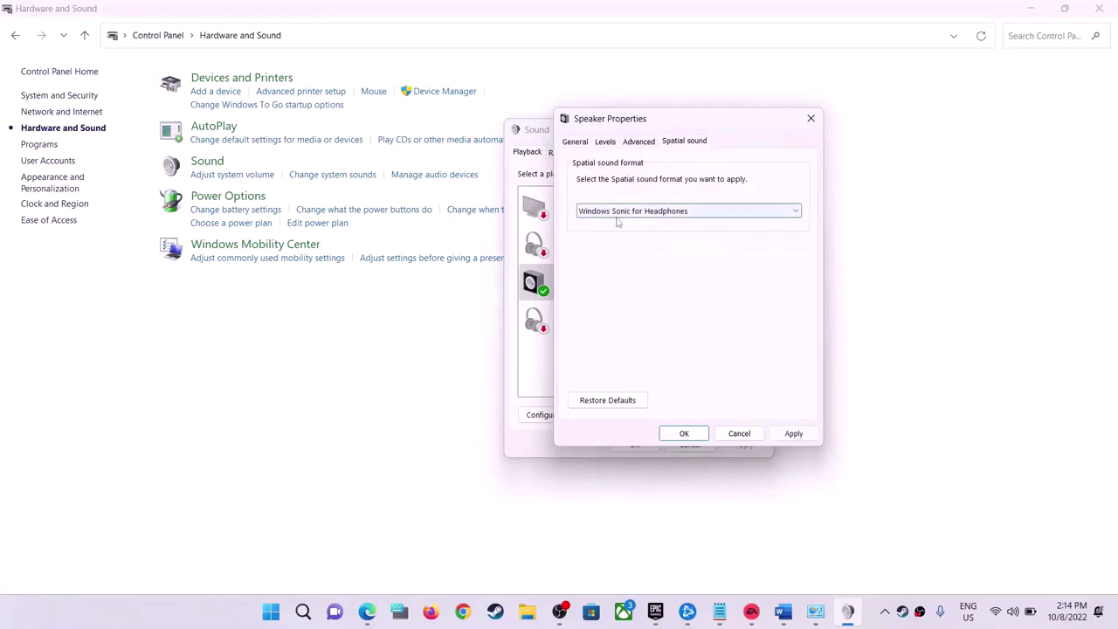
left_click(670, 216)
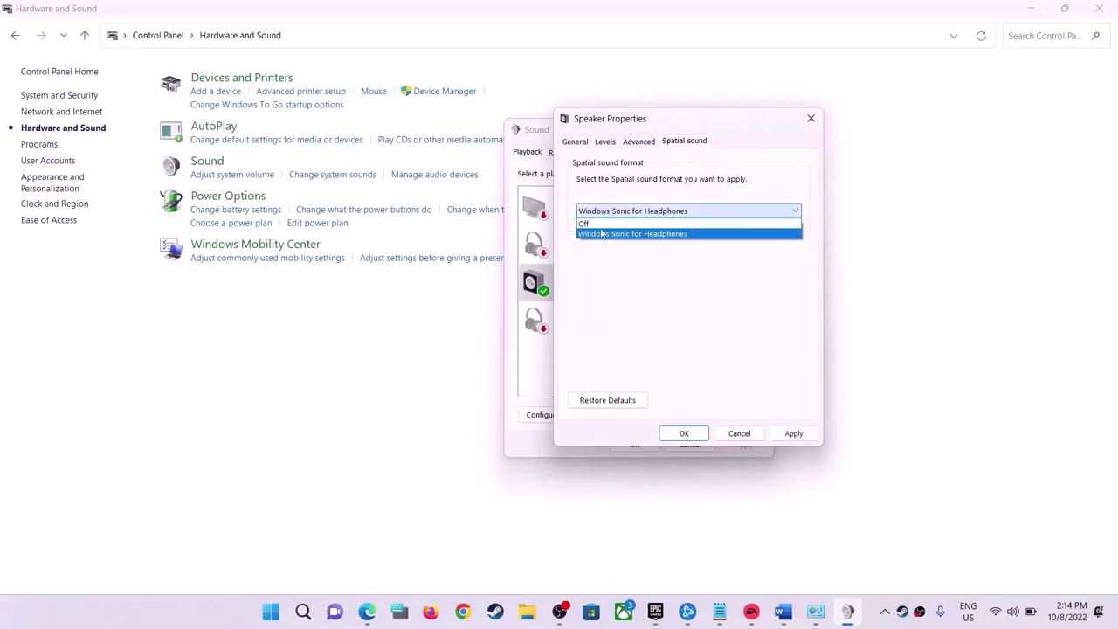
left_click(592, 224)
- Apply the change and close Speaker Properties, the Sound window and Control Panel
left_click(794, 433)
left_click(682, 433)
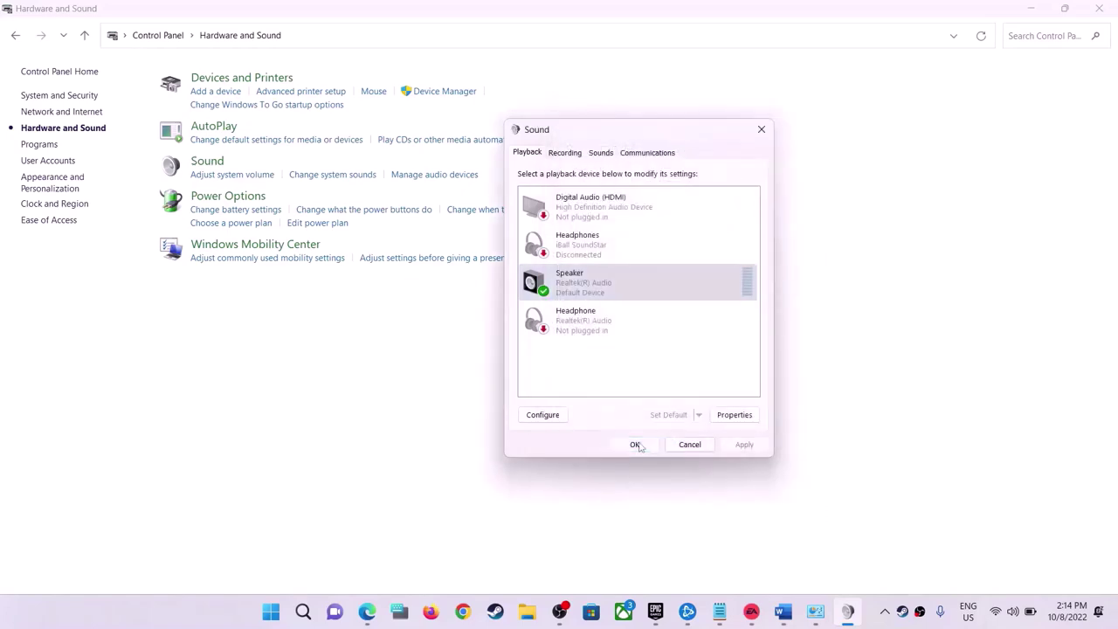
left_click(635, 444)
left_click(1096, 12)
- Scroll to Step 7 in Word and highlight its recording and playback instructions
scroll(502, 475, "down", 5)
scroll(481, 460, "down", 2)
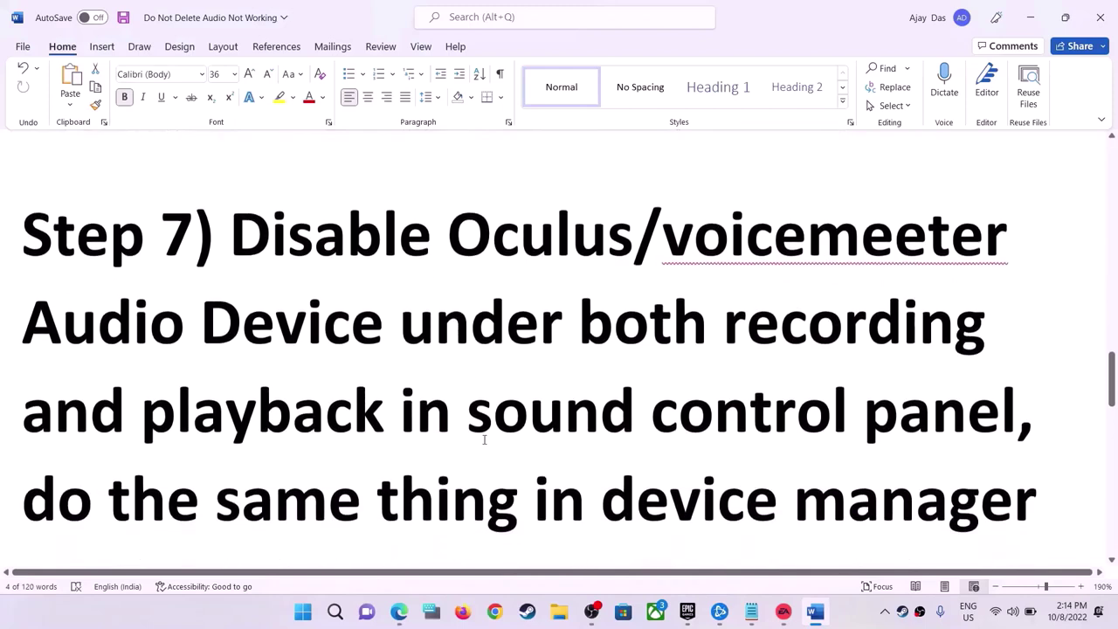
scroll(481, 429, "up", 2)
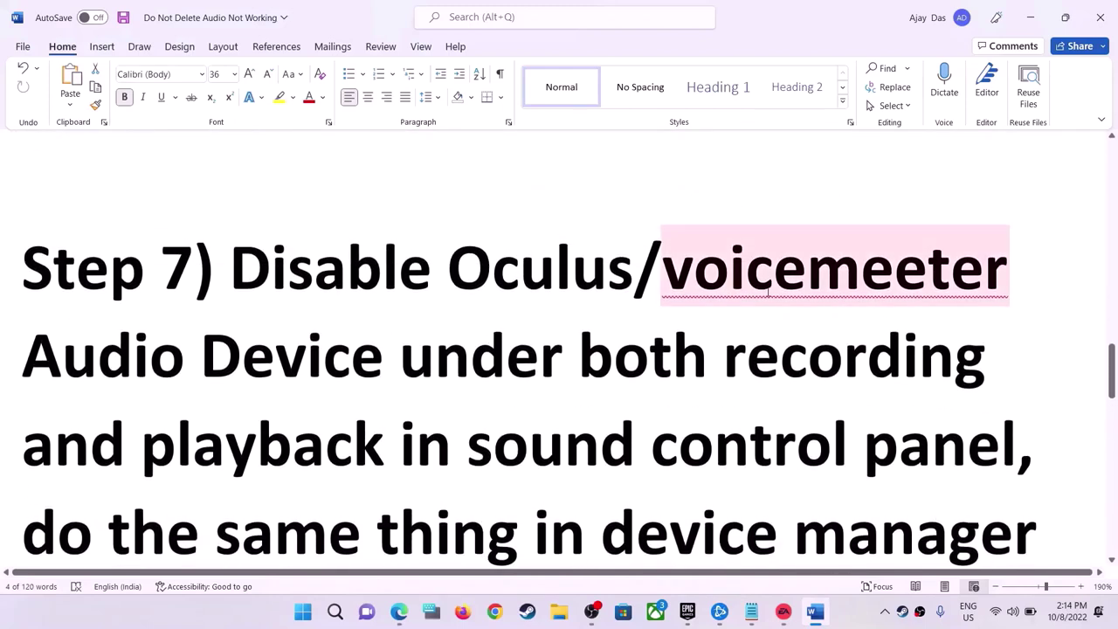
left_click_drag(130, 360, 766, 450)
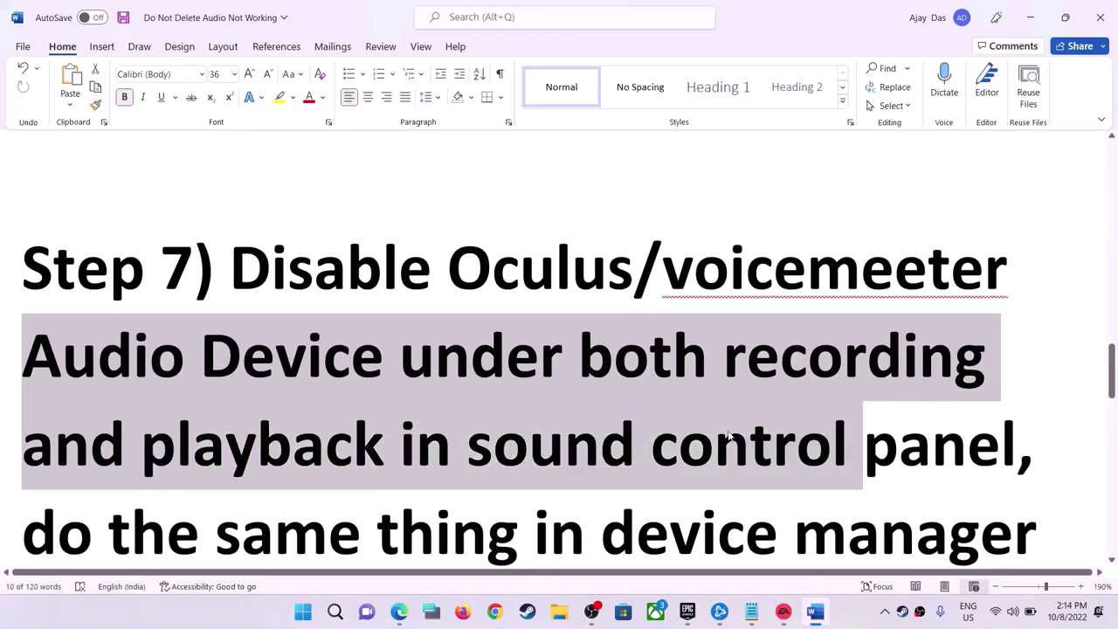
- Search 'control' and open Control Panel's Hardware and Sound page
left_click(303, 612)
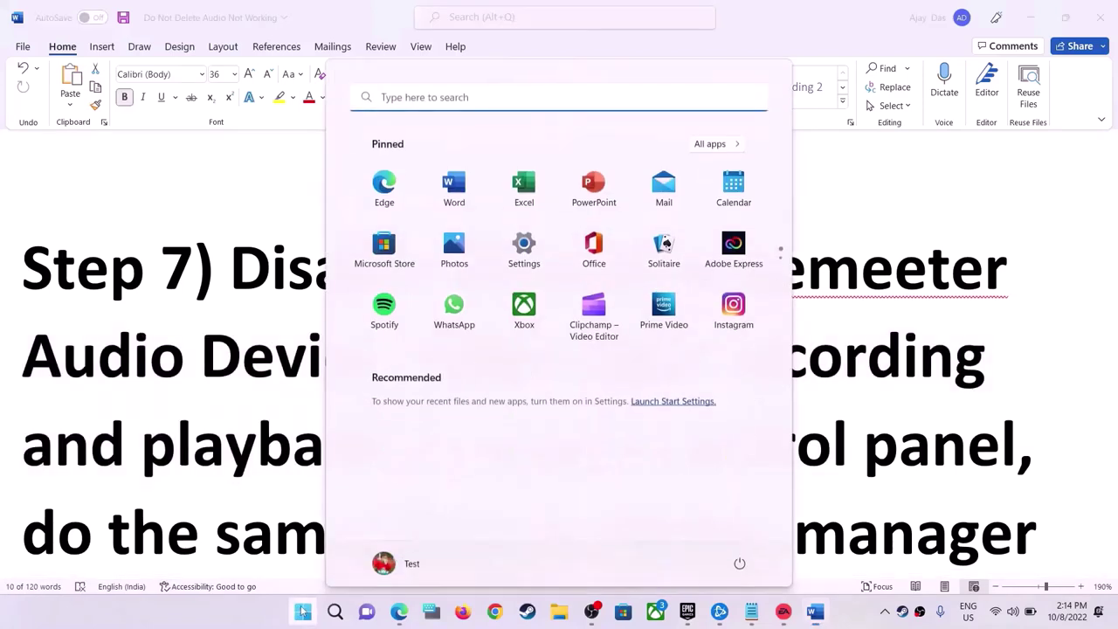
type("control")
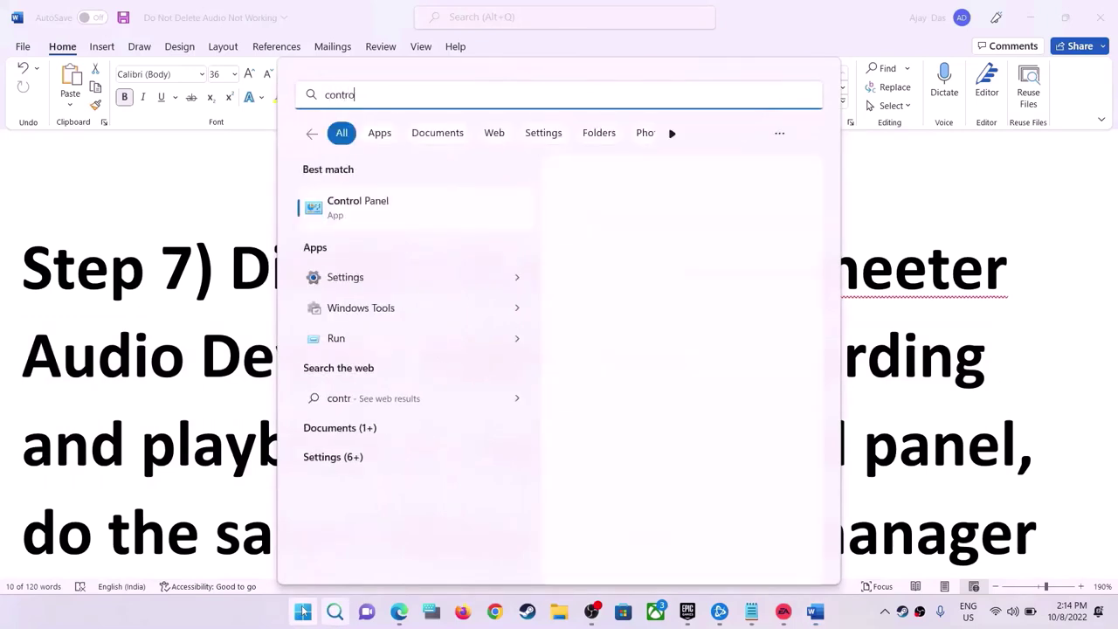
left_click(373, 214)
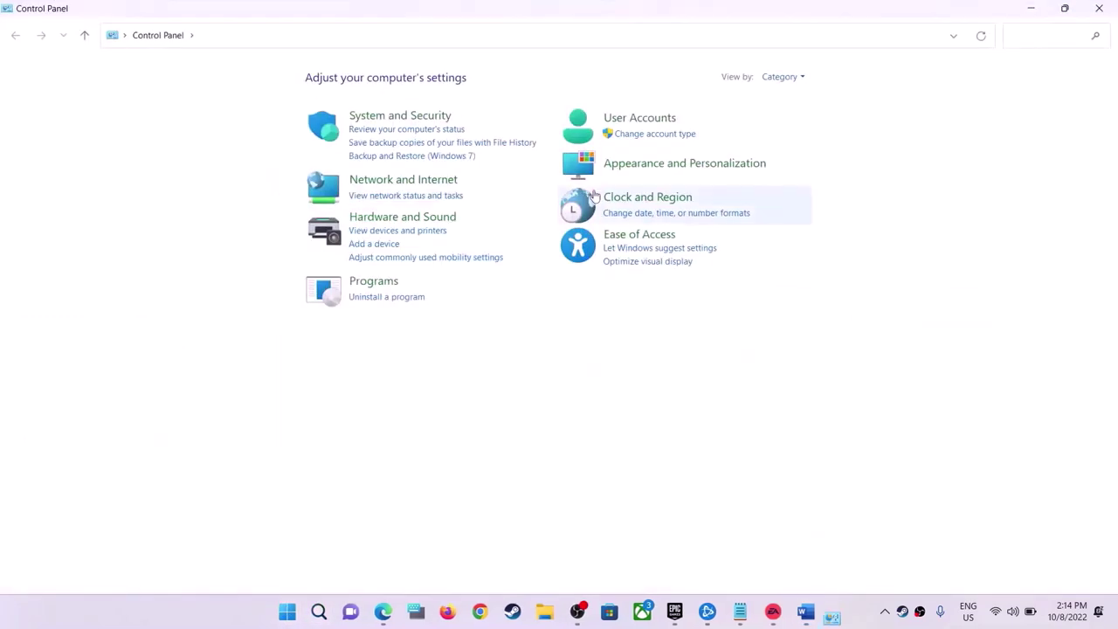
left_click(407, 218)
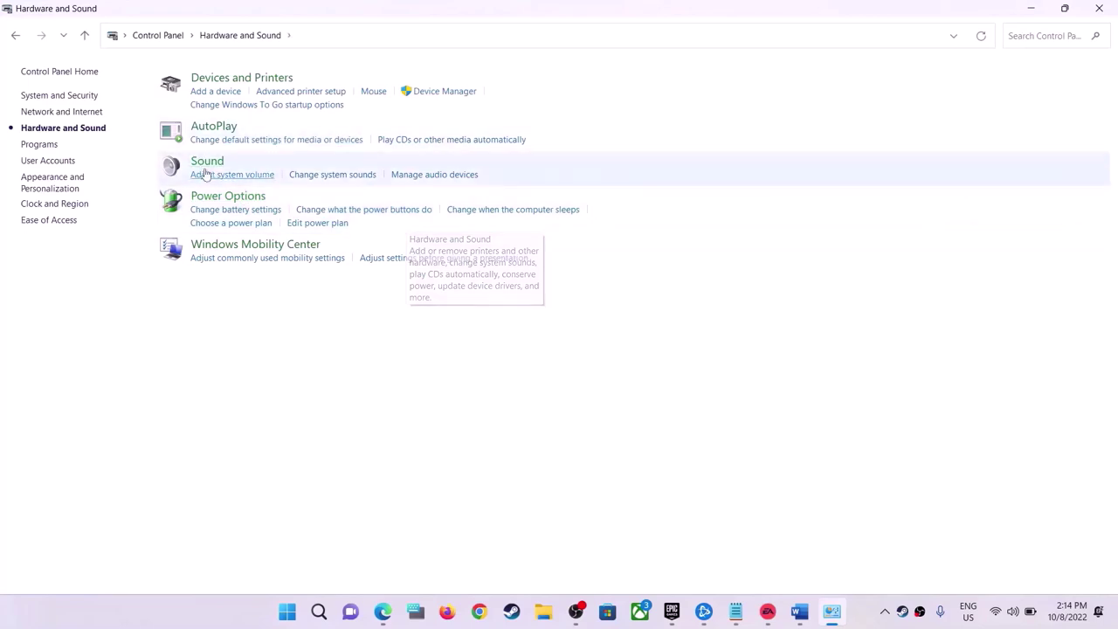
left_click(201, 162)
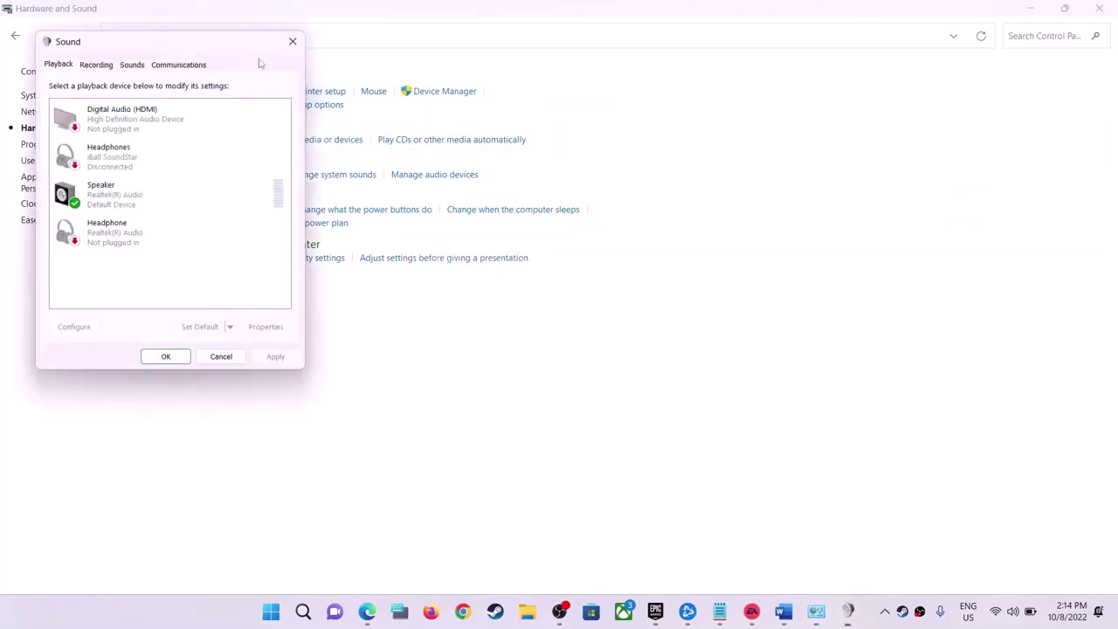
left_click_drag(196, 53, 720, 95)
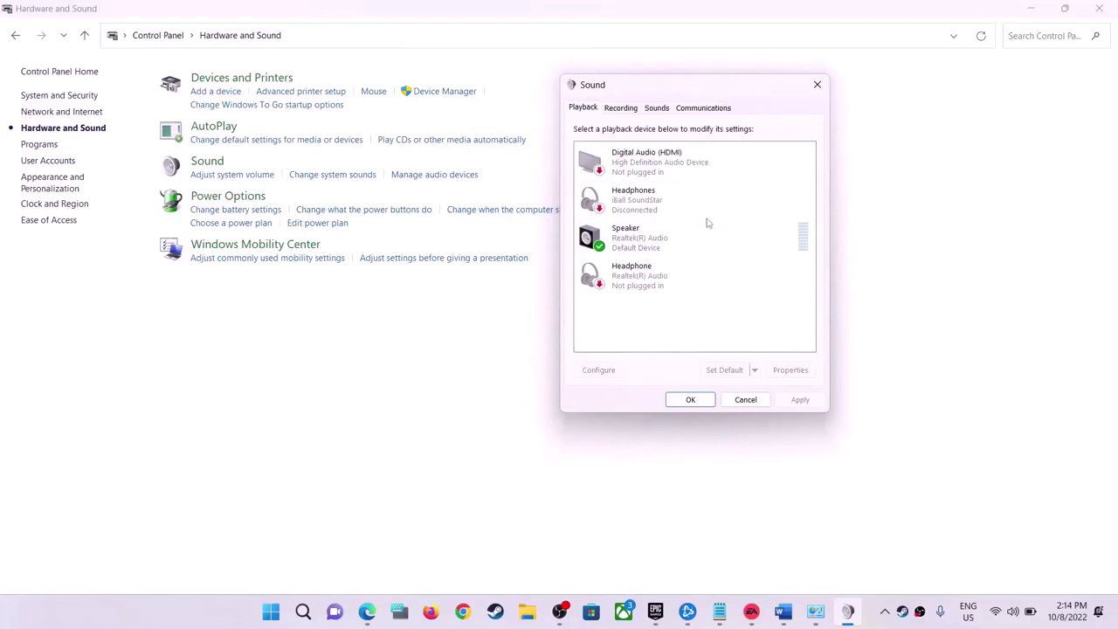
left_click(645, 282)
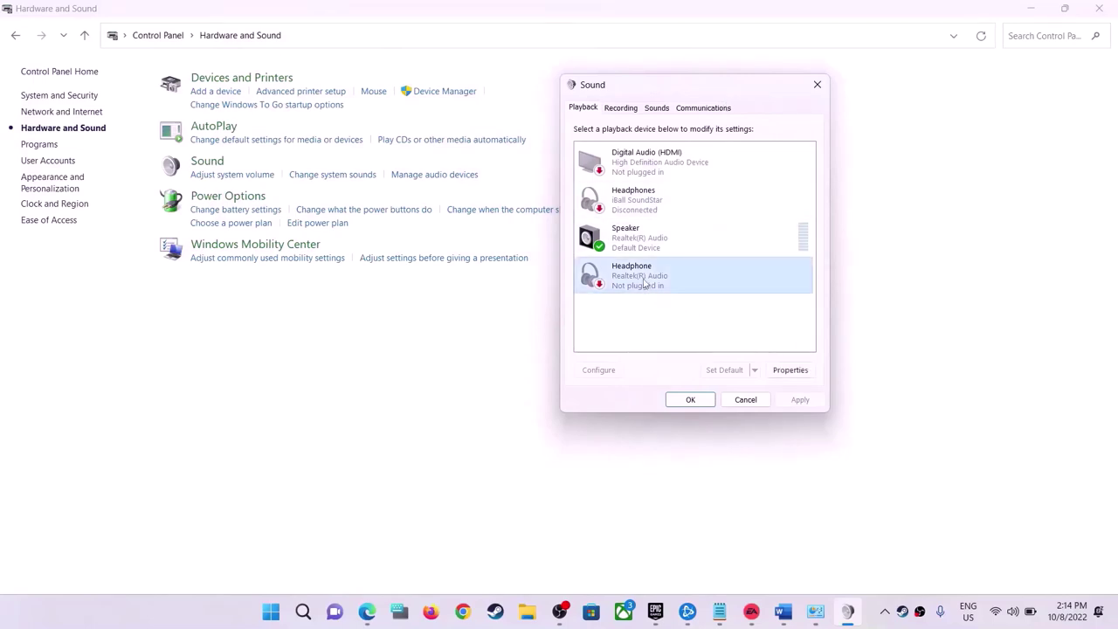
left_click(647, 200)
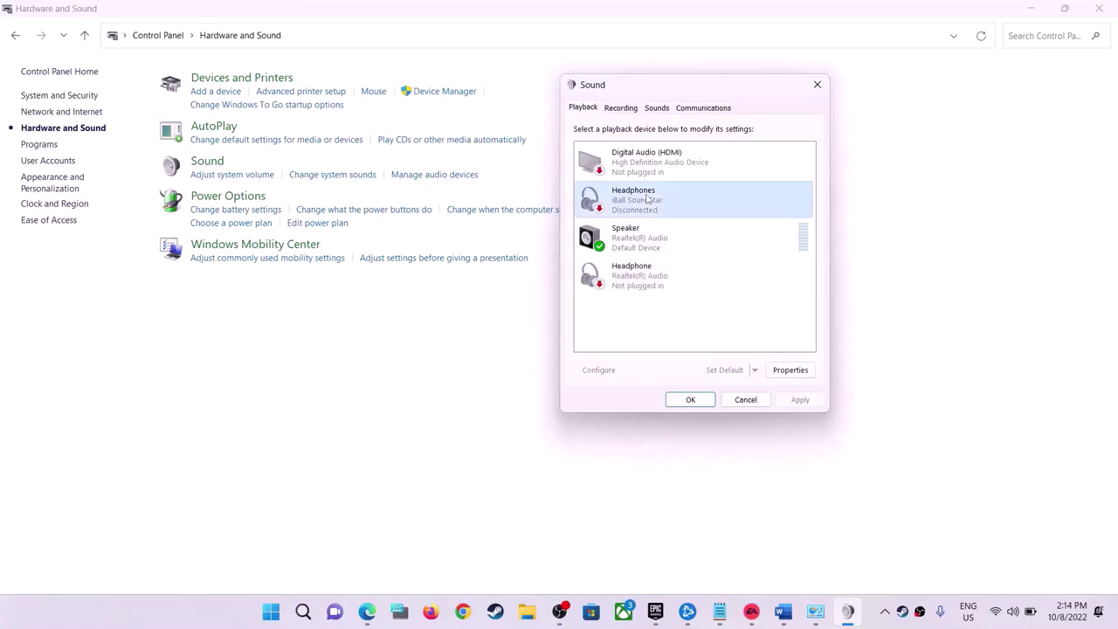
left_click(646, 269)
left_click(645, 204)
right_click(668, 215)
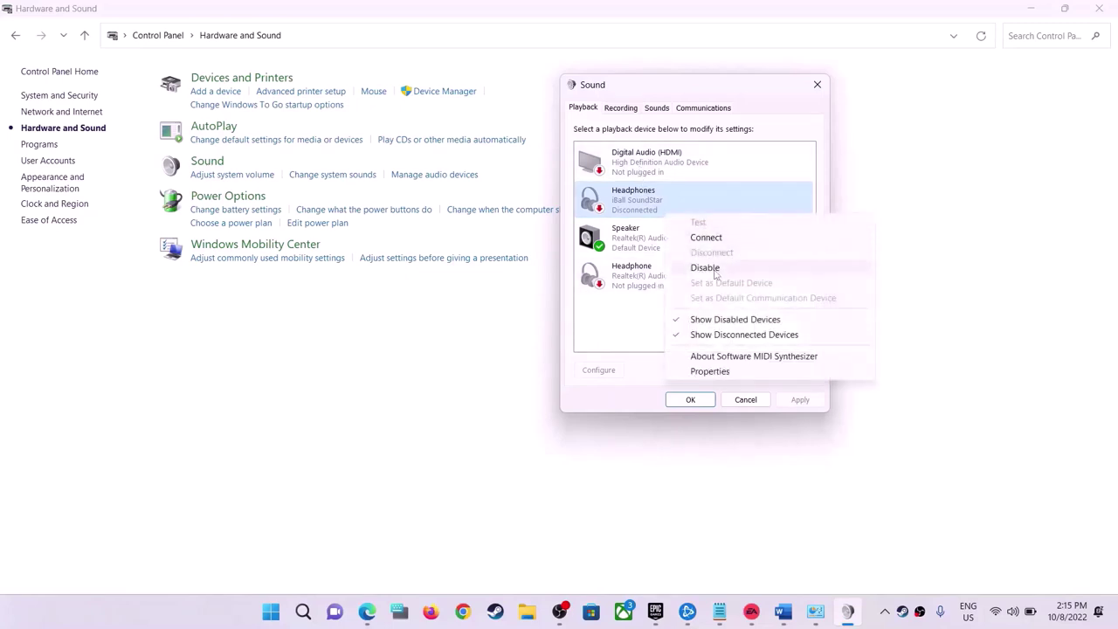
left_click(673, 289)
left_click(816, 85)
left_click(201, 163)
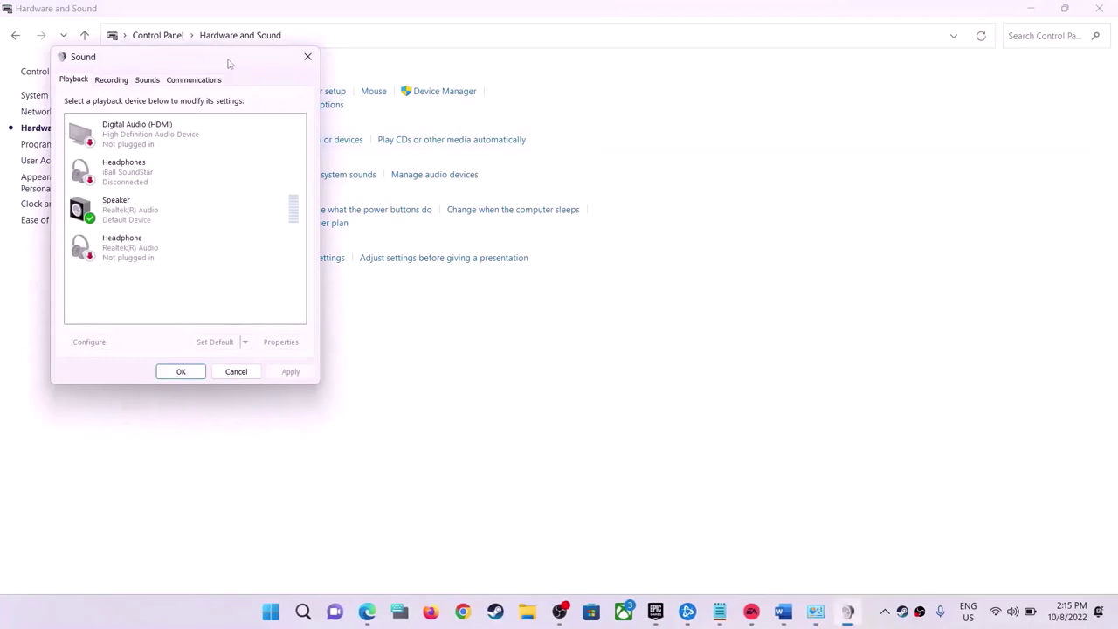
left_click_drag(226, 62, 706, 133)
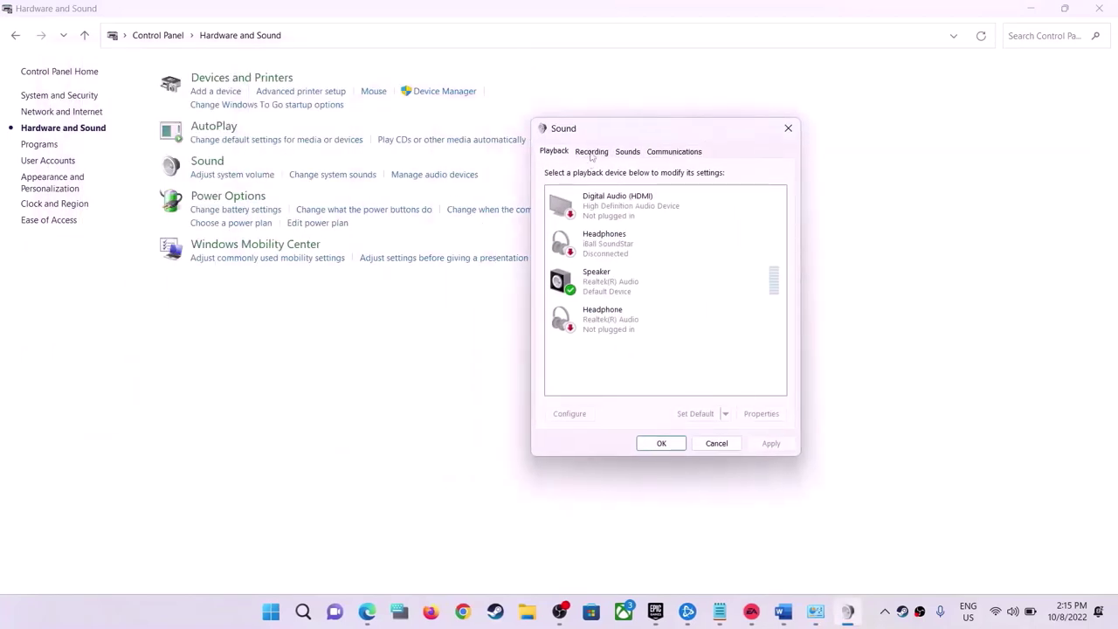
- Check the iBall Headset in Recording devices, then close the Sound dialog and Control Panel
left_click(592, 153)
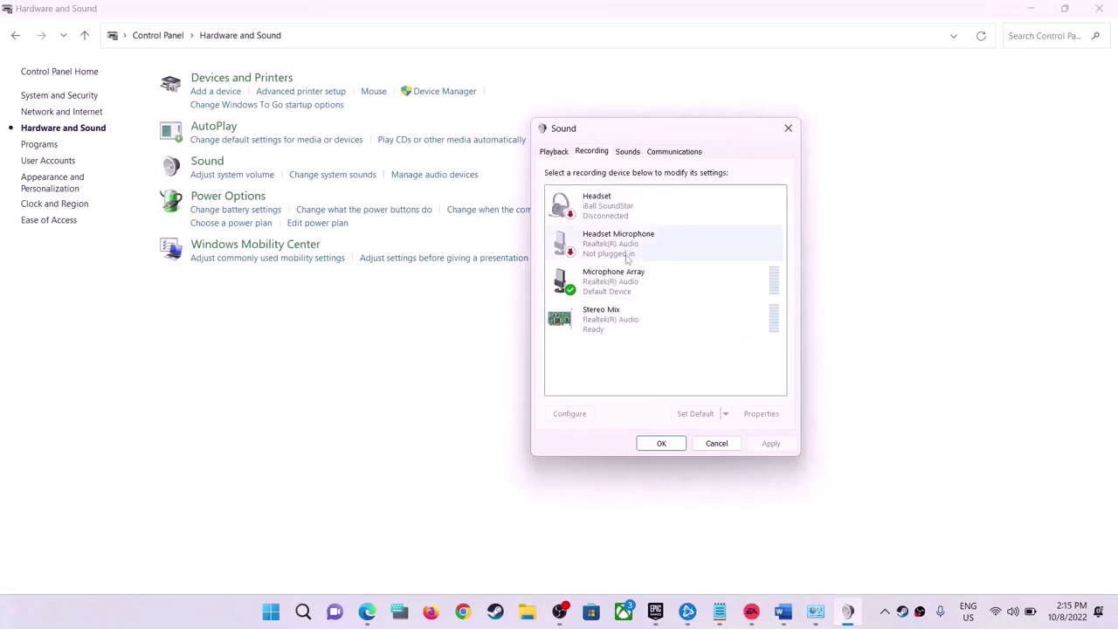
right_click(613, 212)
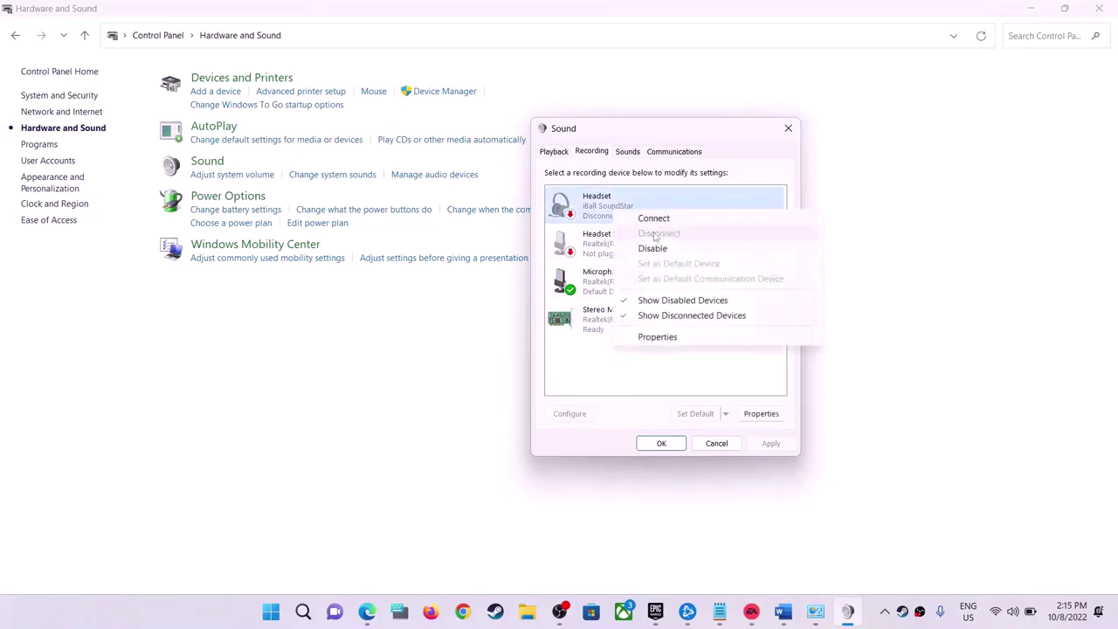
left_click(553, 151)
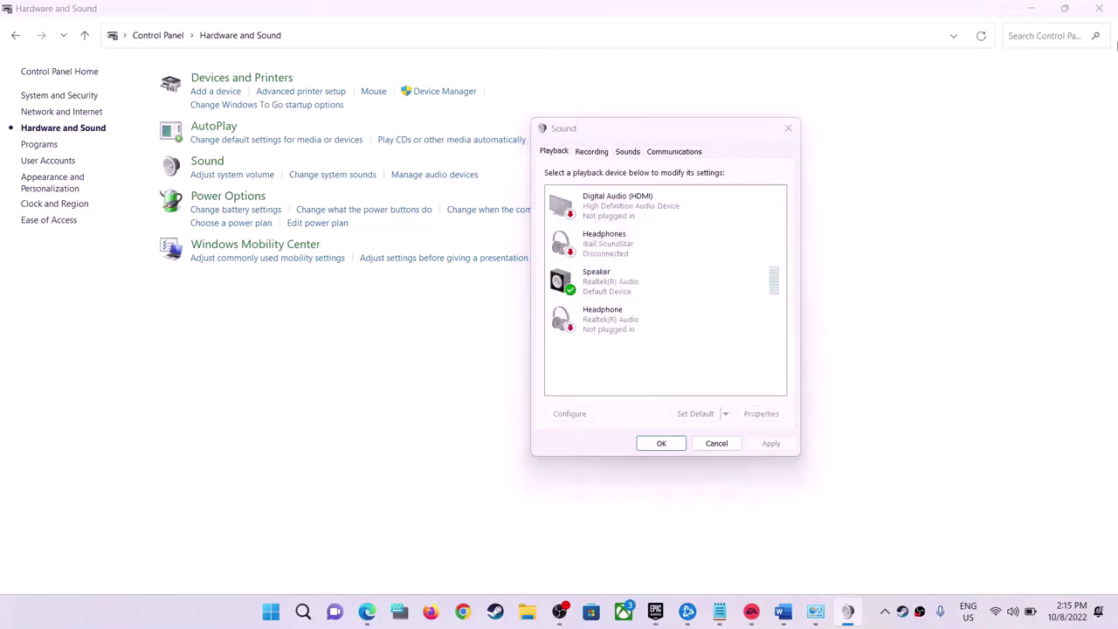
key("Escape")
left_click(1099, 8)
- Scroll the Word notes and highlight 'the same thing in device manager'
scroll(500, 446, "down", 1)
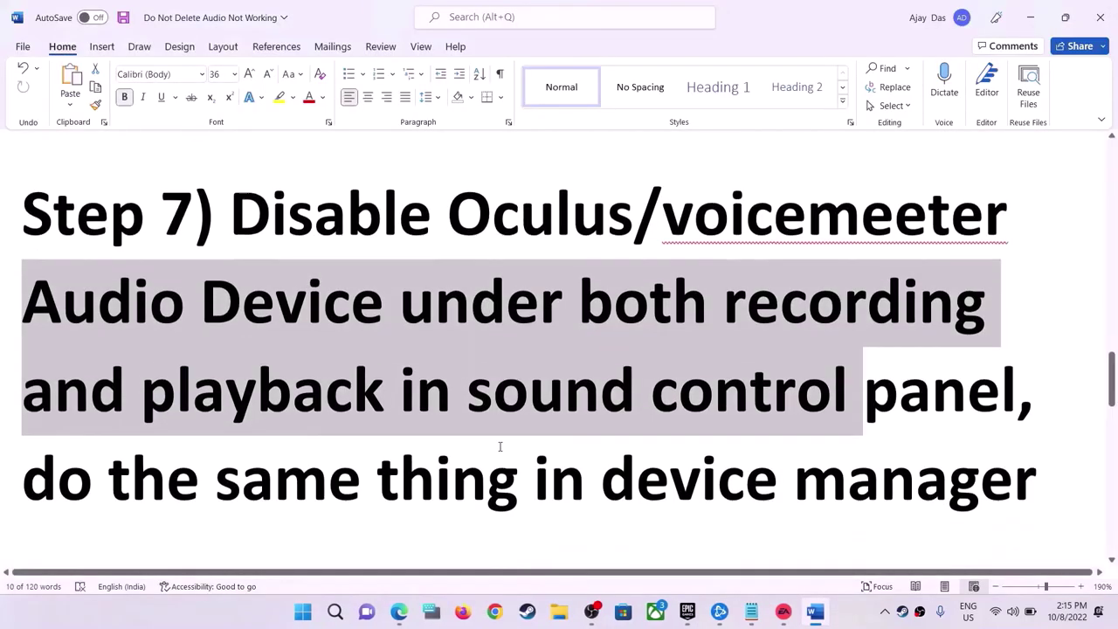
left_click(848, 466)
scroll(407, 434, "down", 2)
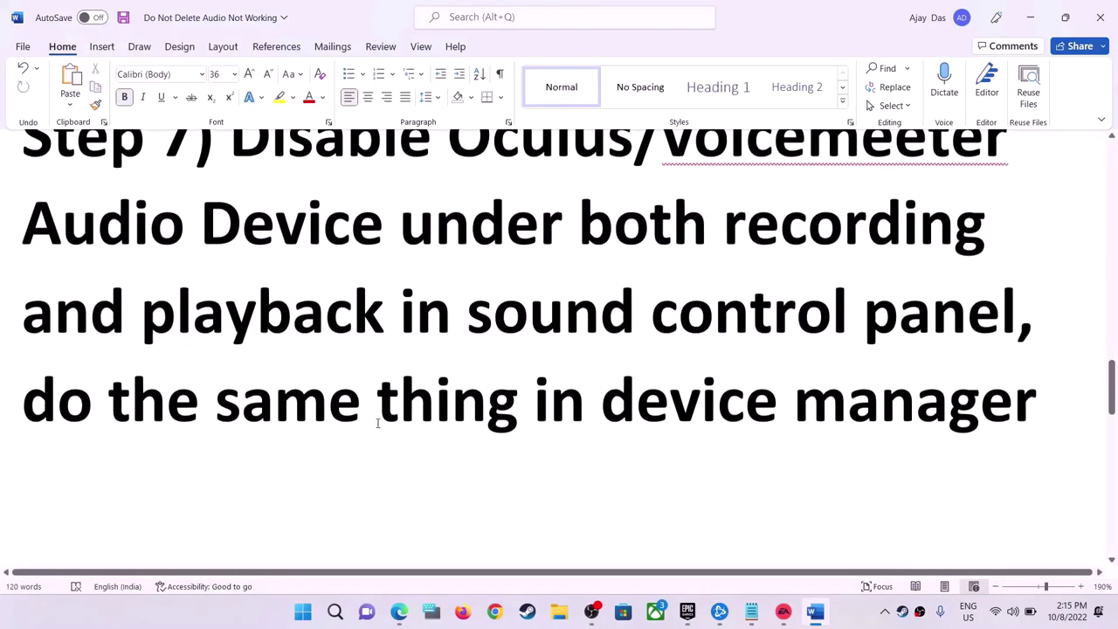
left_click_drag(109, 402, 1037, 409)
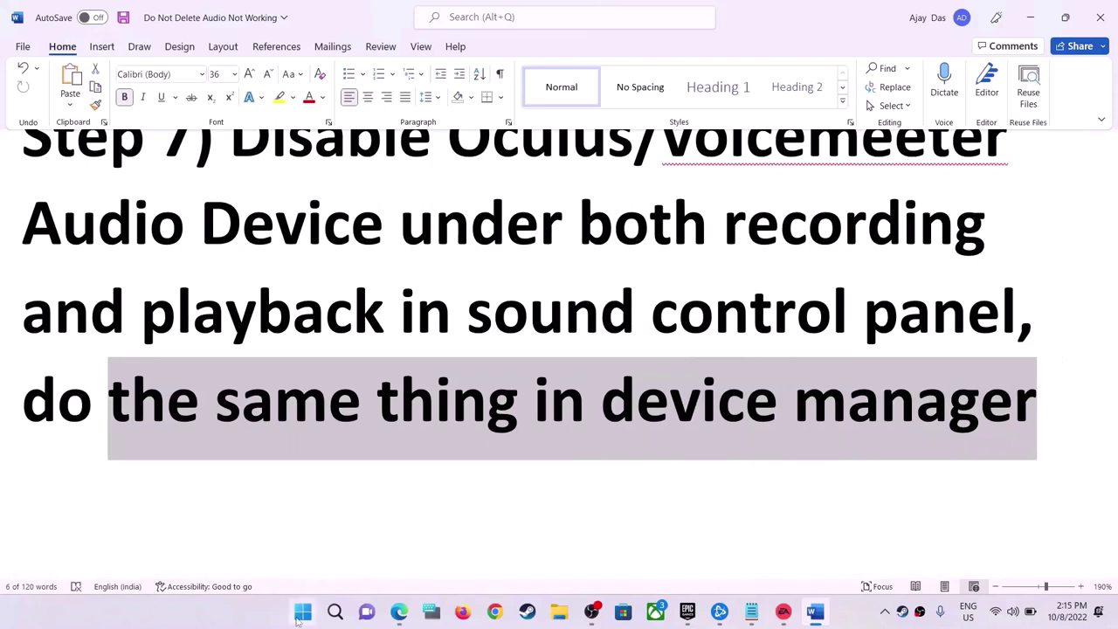
- Open Device Manager from the Start right-click menu and expand Sound, video and game controllers
right_click(303, 611)
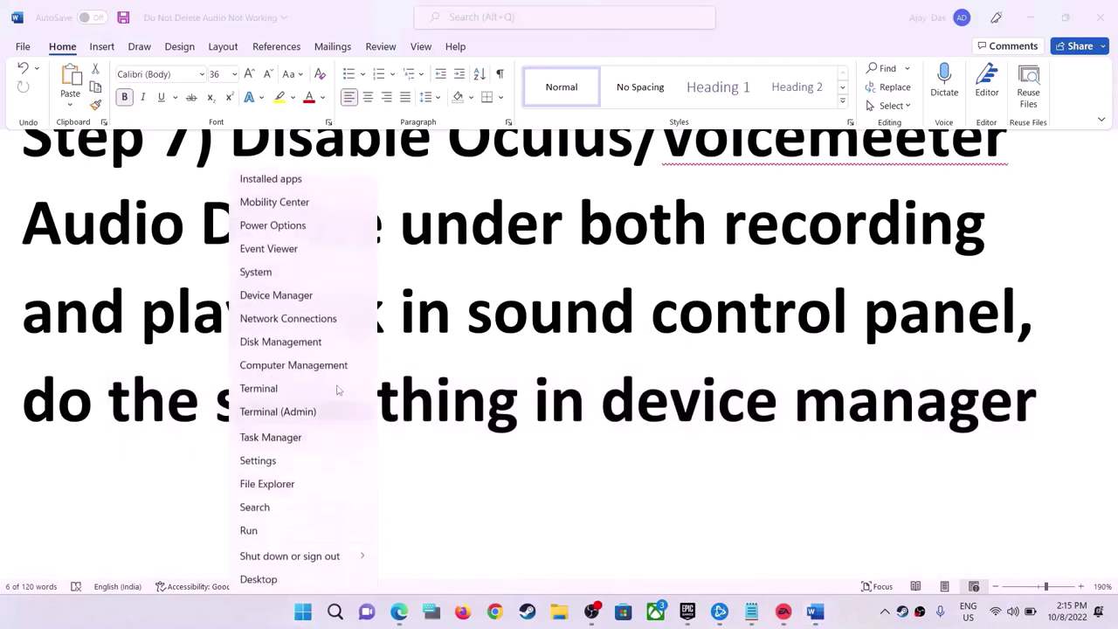
left_click(284, 300)
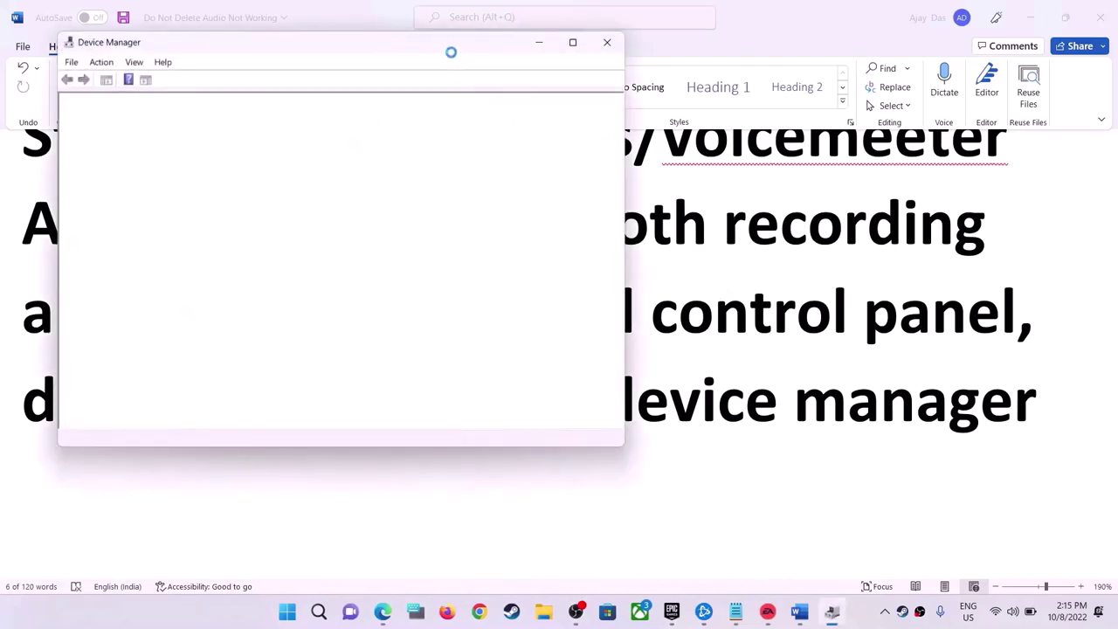
left_click_drag(455, 42, 764, 77)
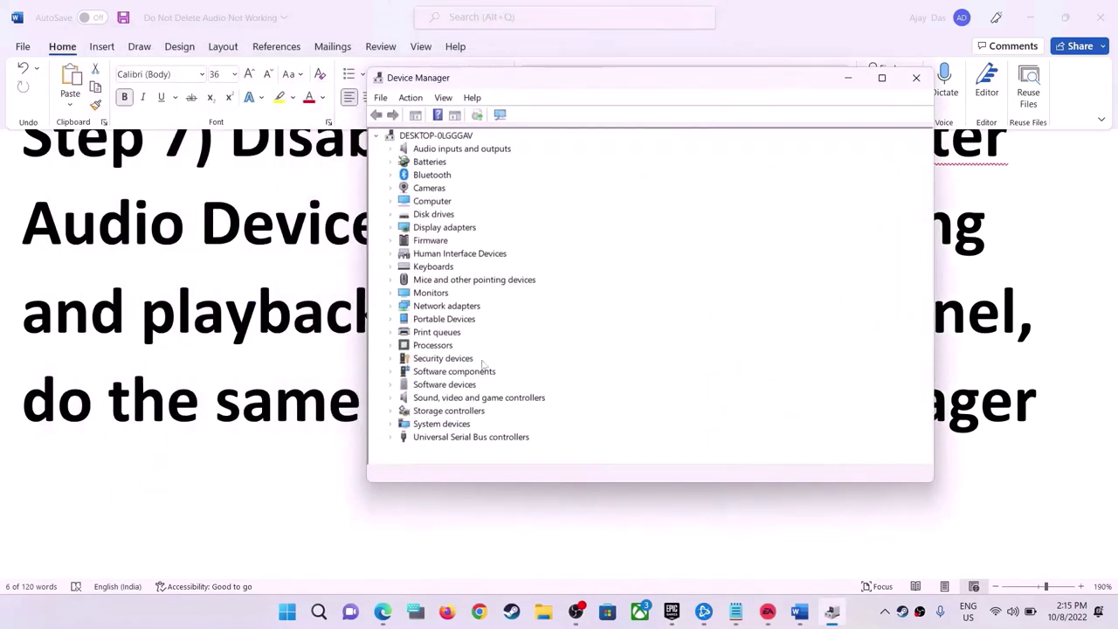
left_click(391, 398)
scroll(535, 417, "down", 1)
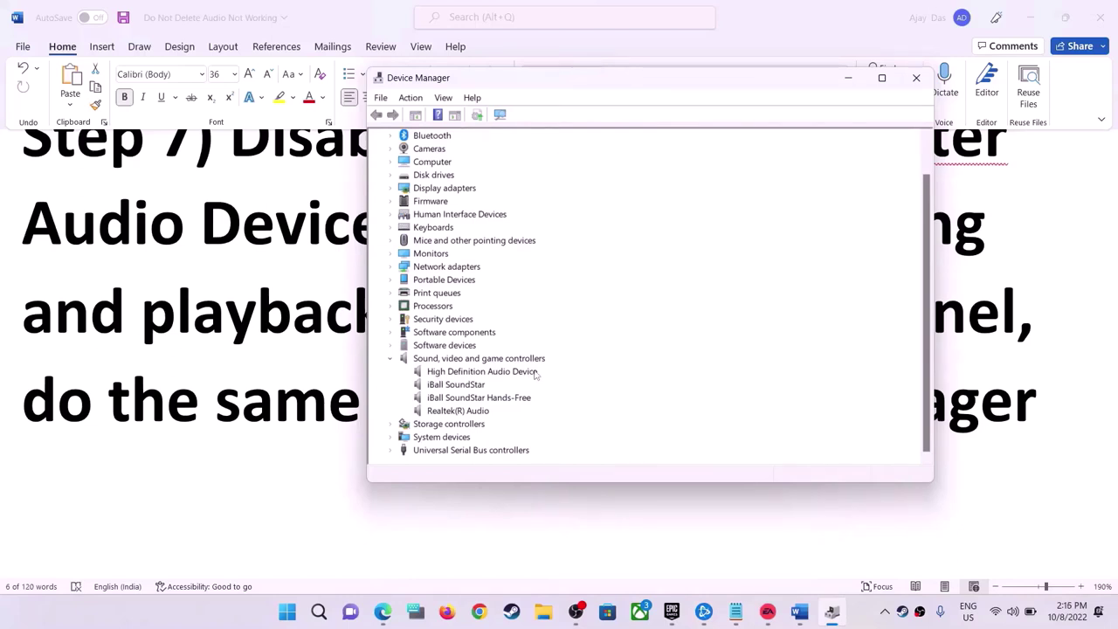
- Review iBall SoundStar's actions without disabling it, select Realtek(R) Audio, then close Device Manager
right_click(462, 389)
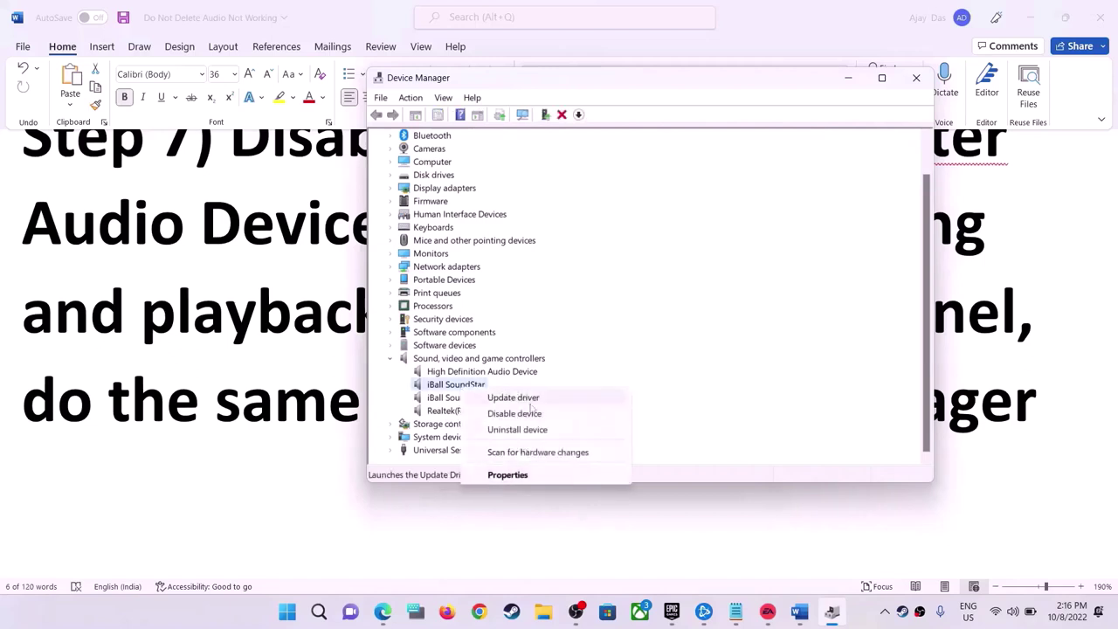
left_click(436, 397)
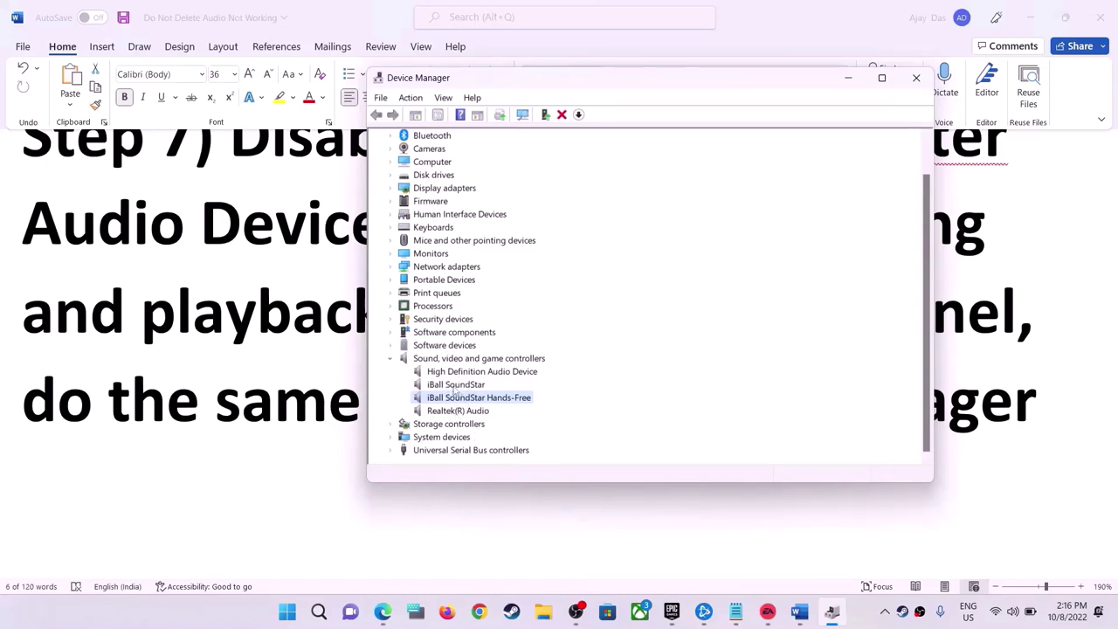
right_click(454, 390)
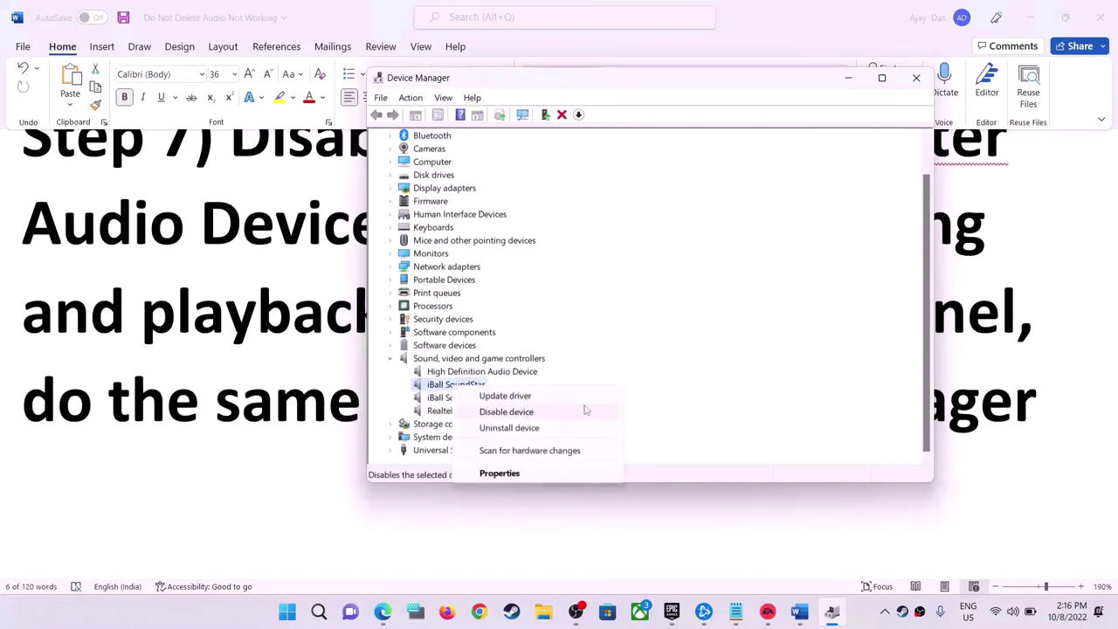
left_click(544, 361)
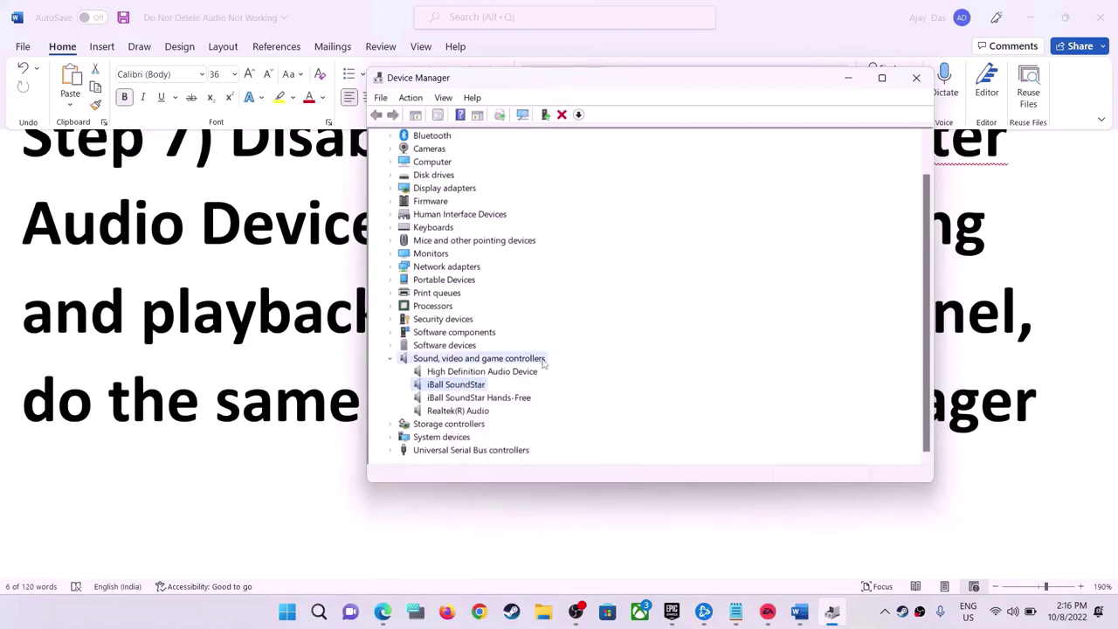
left_click(457, 411)
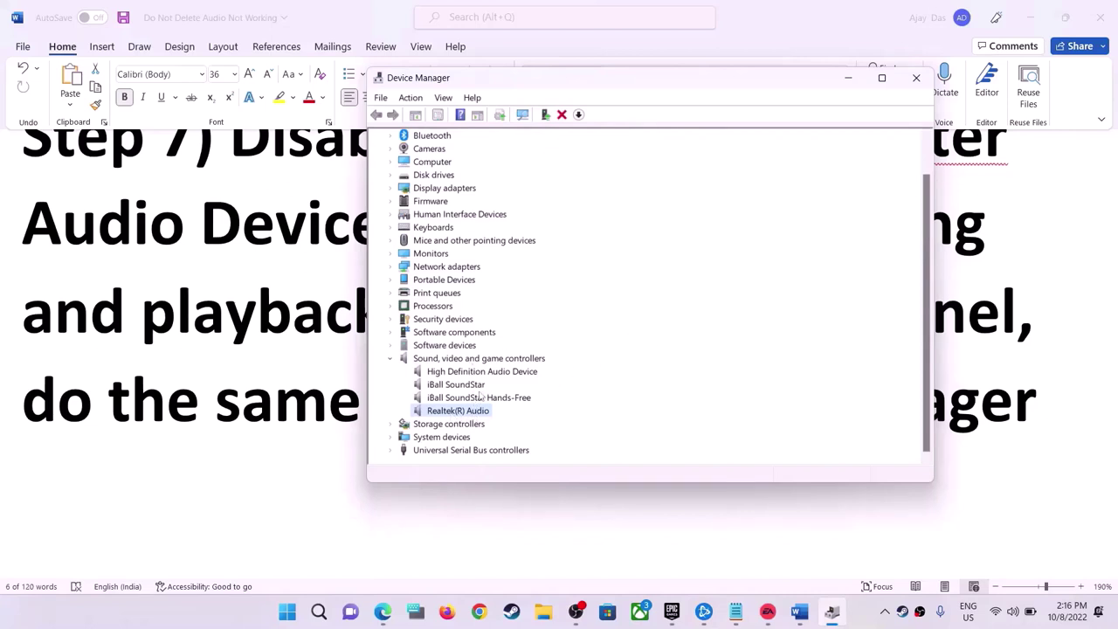
left_click(917, 76)
scroll(844, 429, "up", 1)
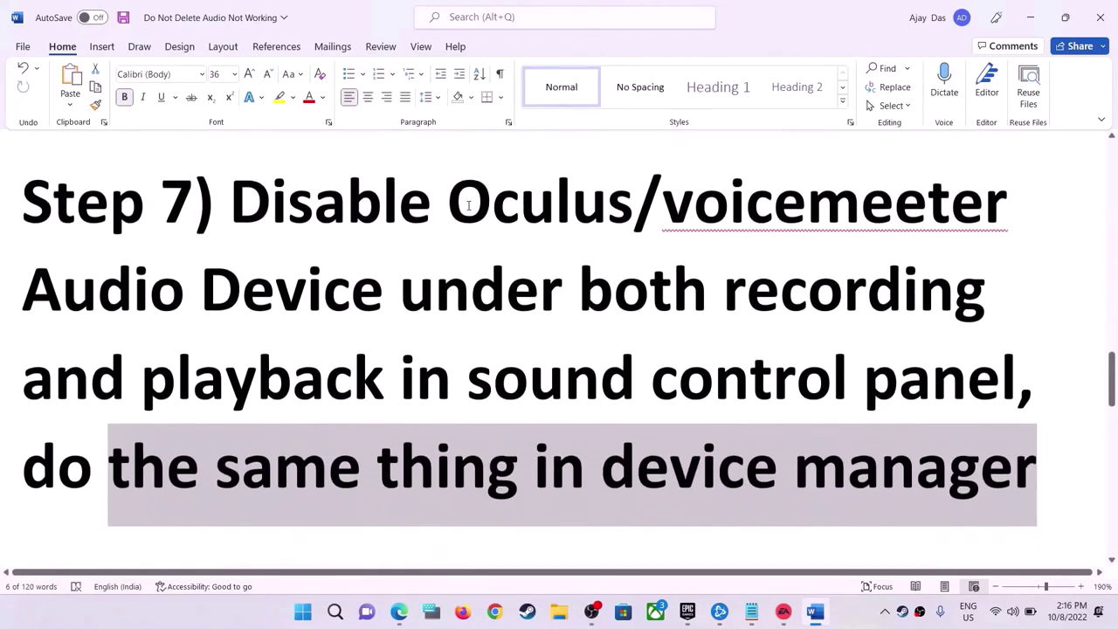
left_click_drag(468, 205, 984, 208)
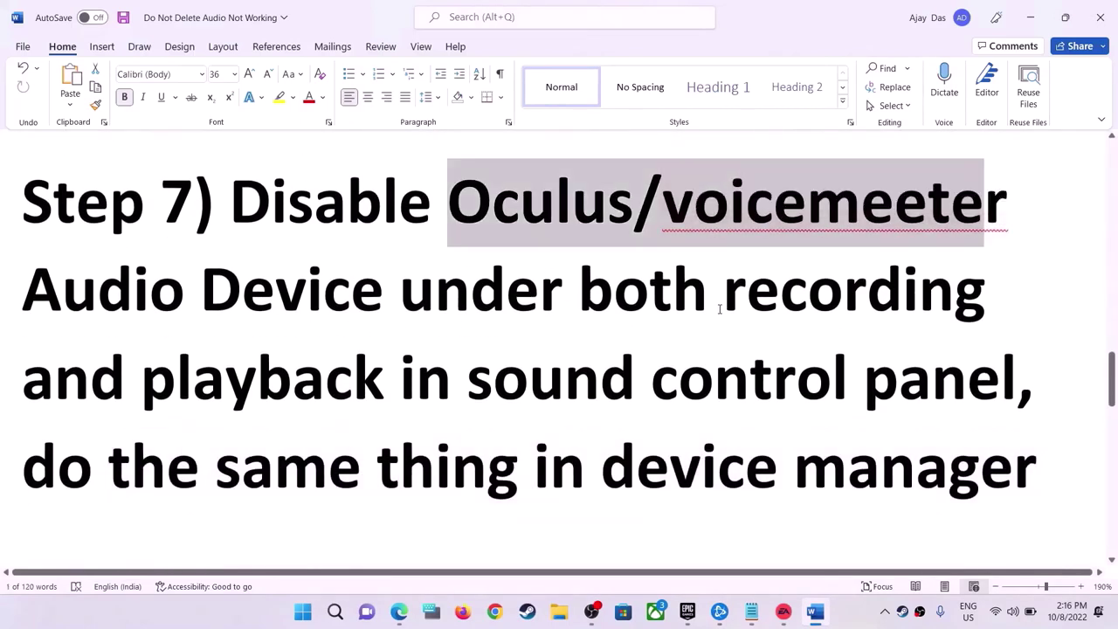